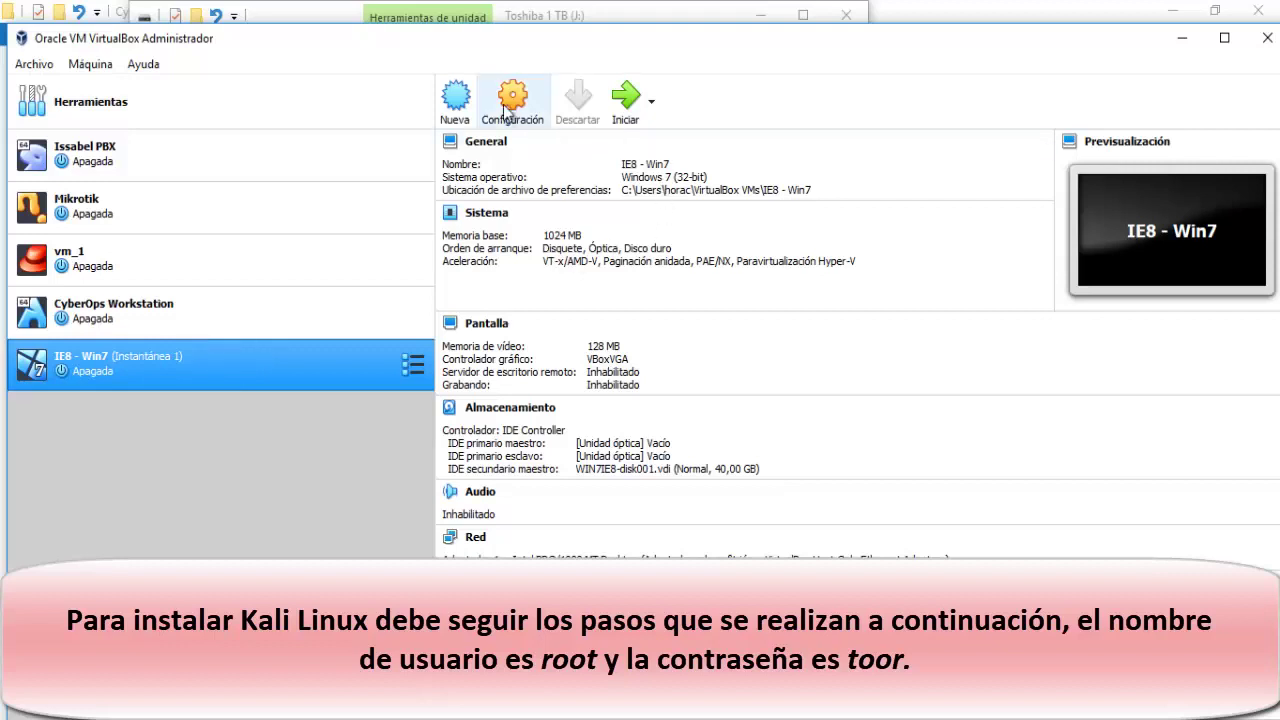
Start a new virtual machine with Nueva.
{"action": "left_click", "coordinate": [455, 97]}
Name the machine Kali Linux with version Debian (64-bit).
{"action": "left_click", "coordinate": [593, 406]}
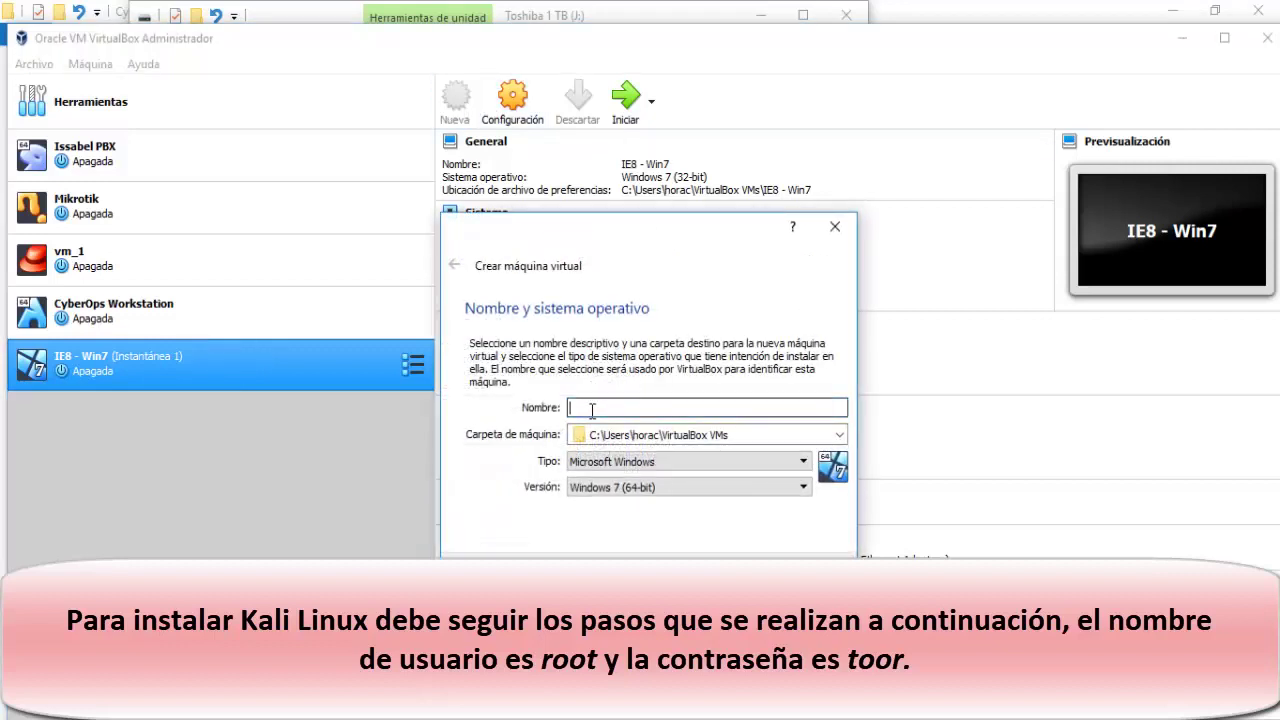
{"action": "type", "text": "Kali Linux"}
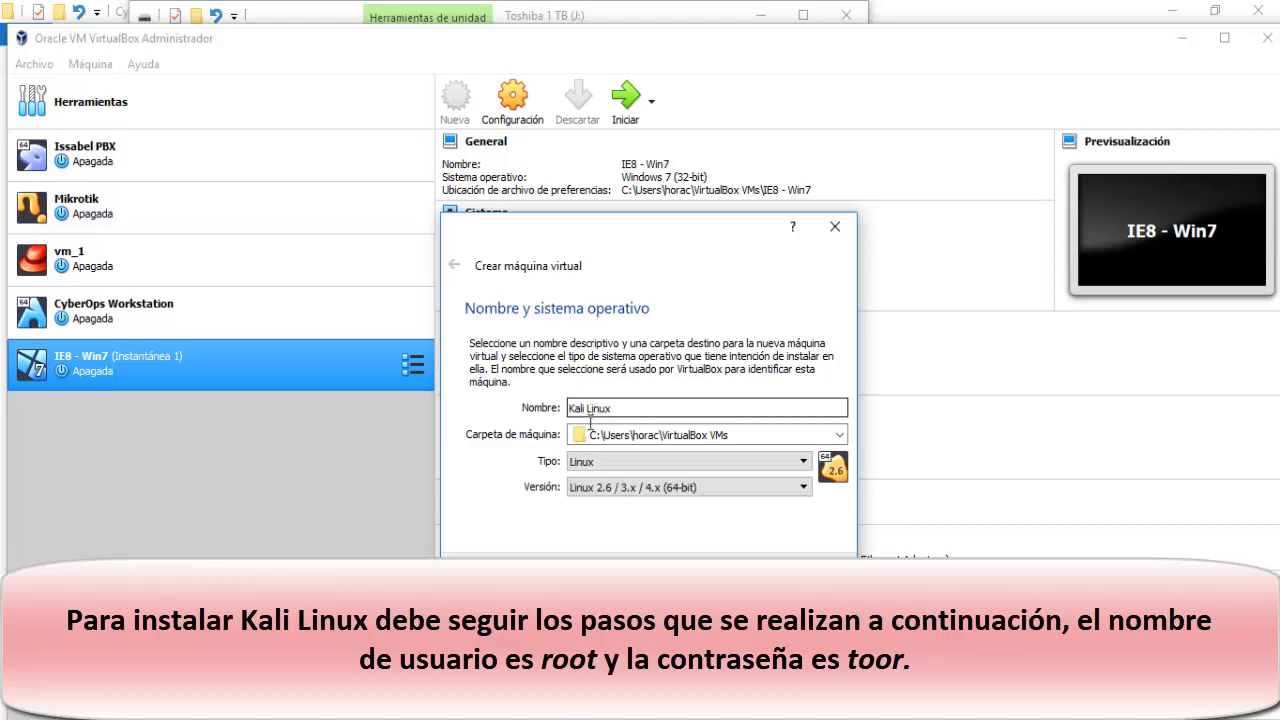
{"action": "left_click", "coordinate": [605, 487]}
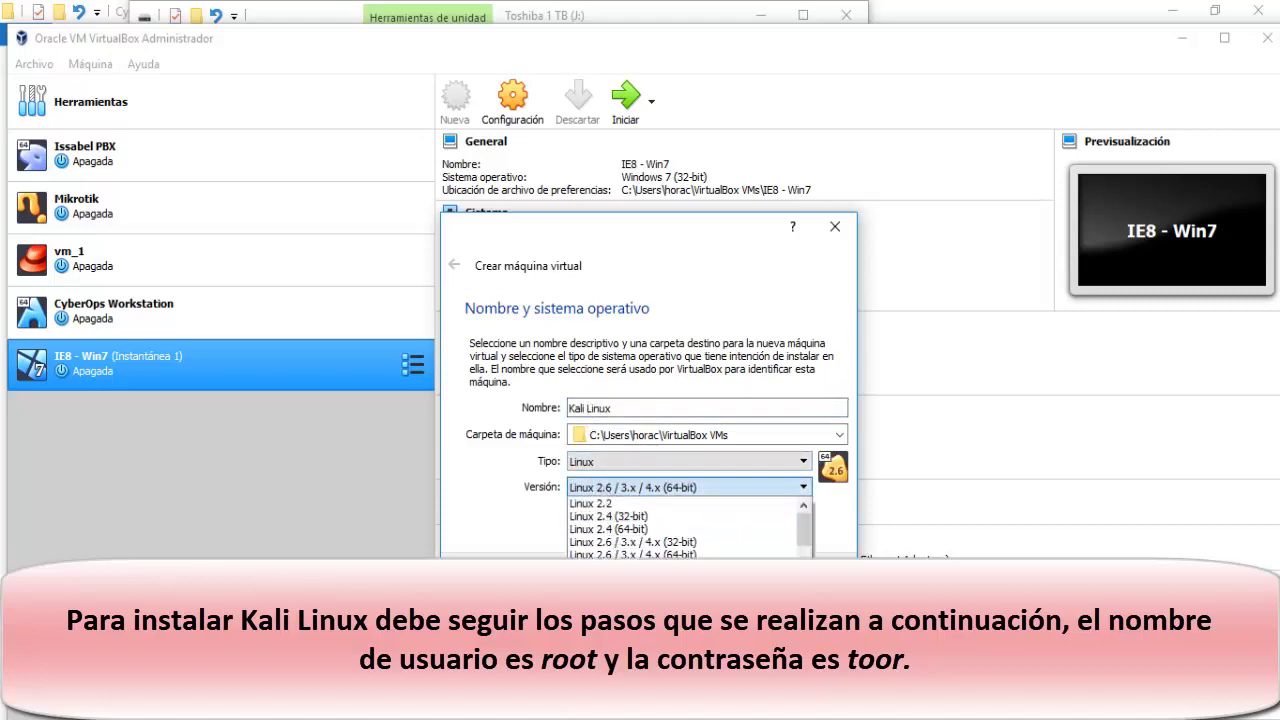
{"action": "left_click", "coordinate": [600, 605]}
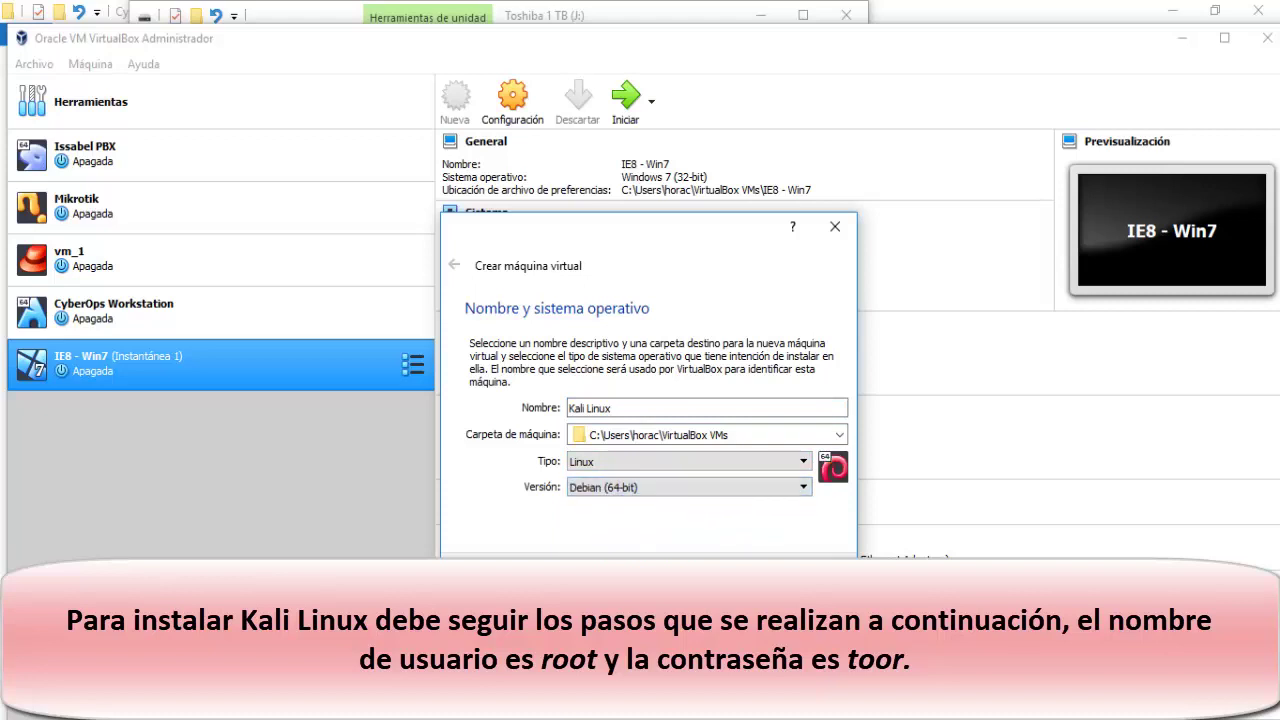
{"action": "key", "text": "Return"}
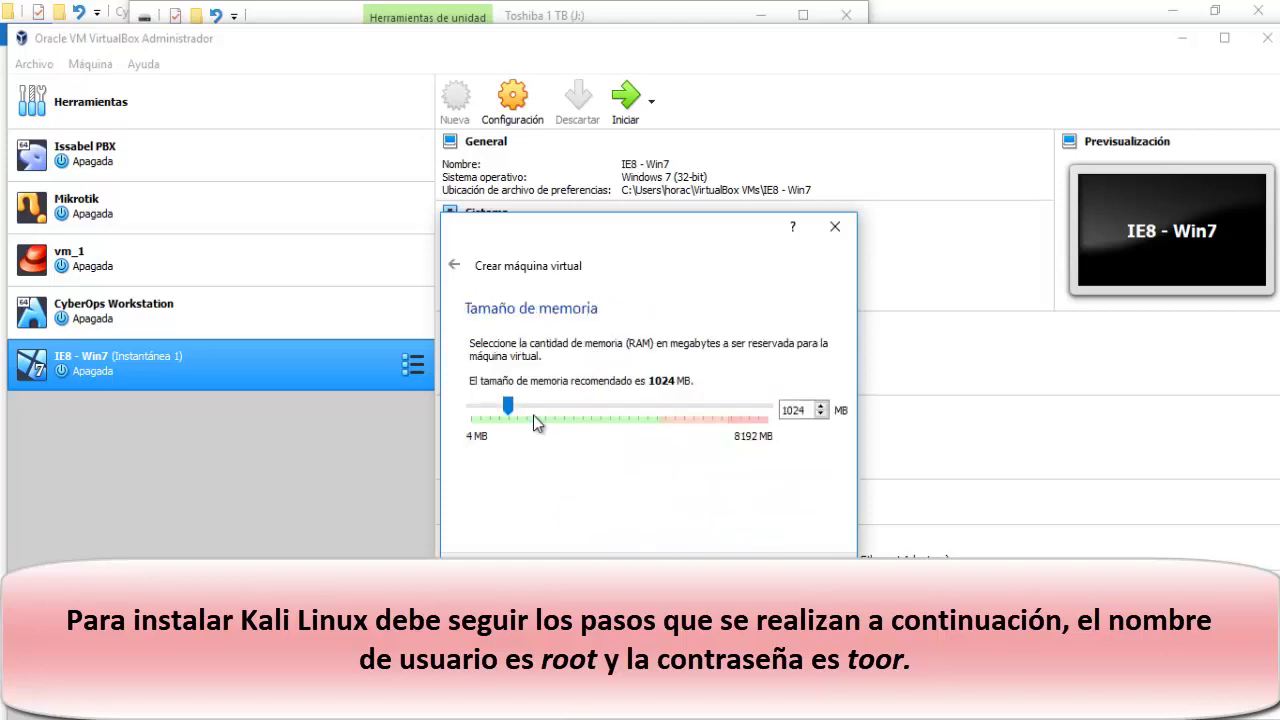
Give it 3165 MB of memory and a new 33,12 GB dynamic VDI disk.
{"action": "left_click_drag", "start_coordinate": [509, 410], "coordinate": [587, 410]}
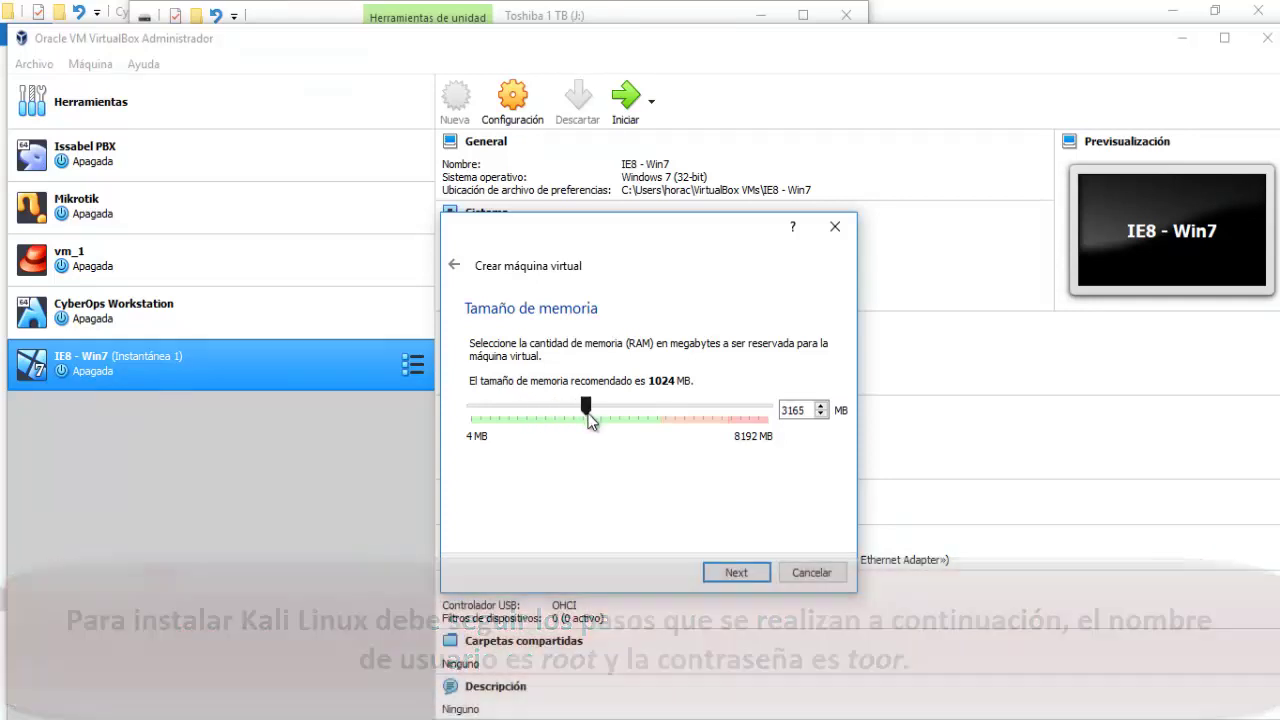
{"action": "left_click", "coordinate": [736, 574]}
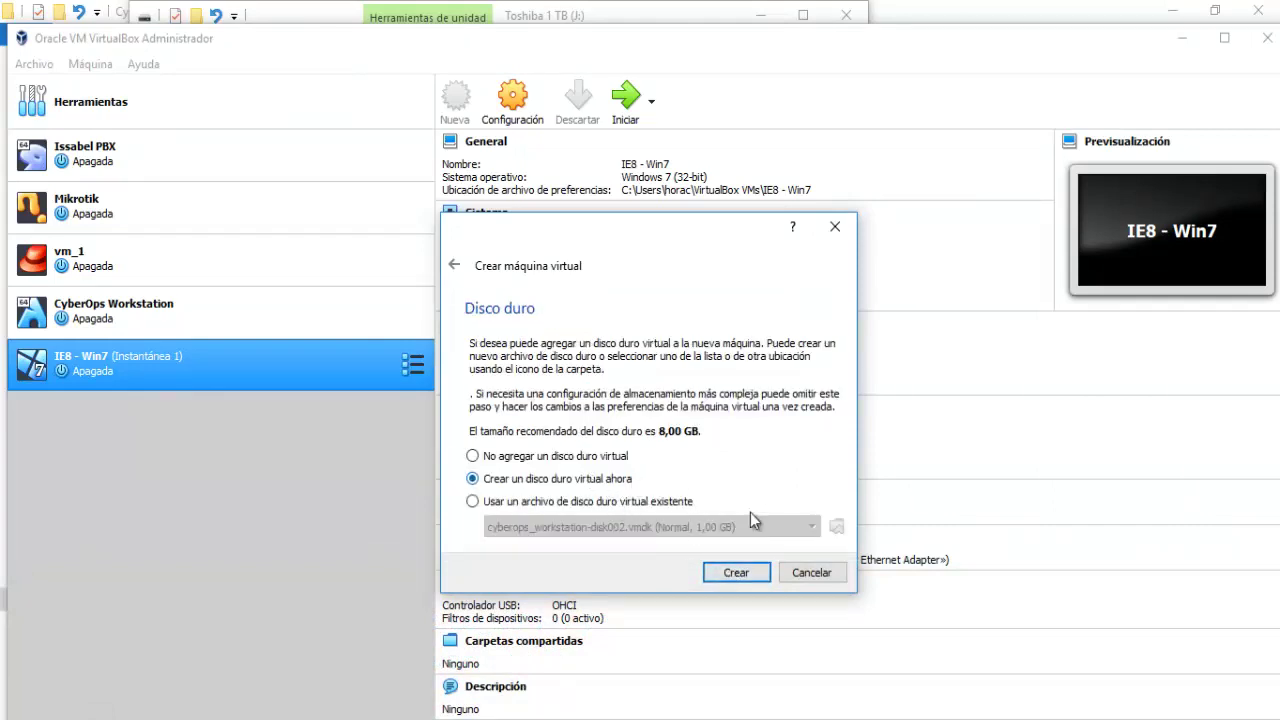
{"action": "left_click", "coordinate": [736, 574]}
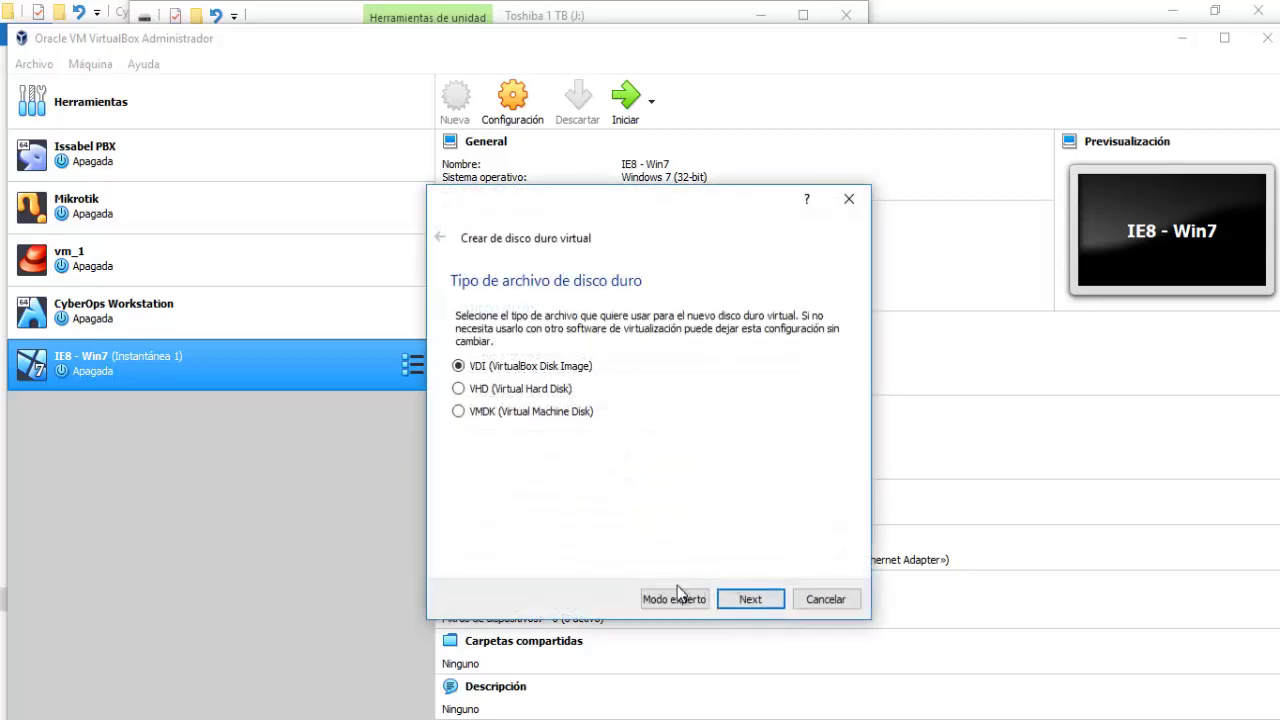
{"action": "left_click", "coordinate": [672, 600]}
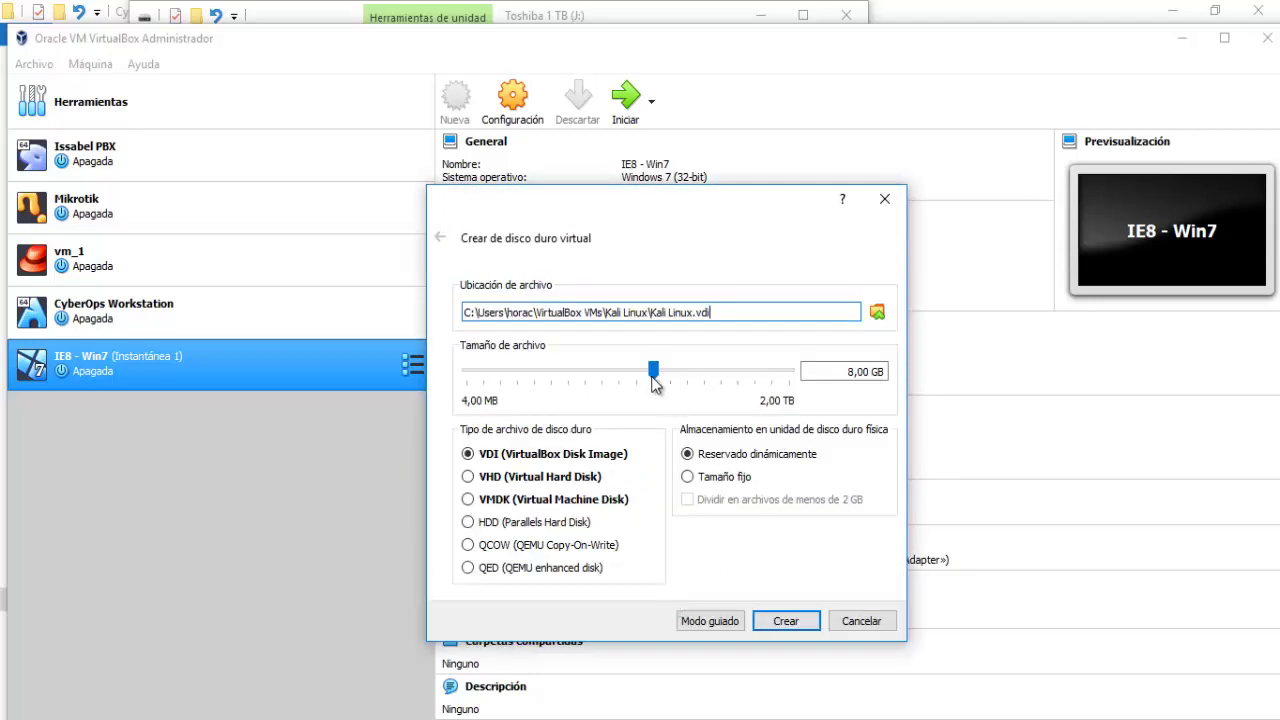
{"action": "left_click_drag", "start_coordinate": [655, 373], "coordinate": [688, 374]}
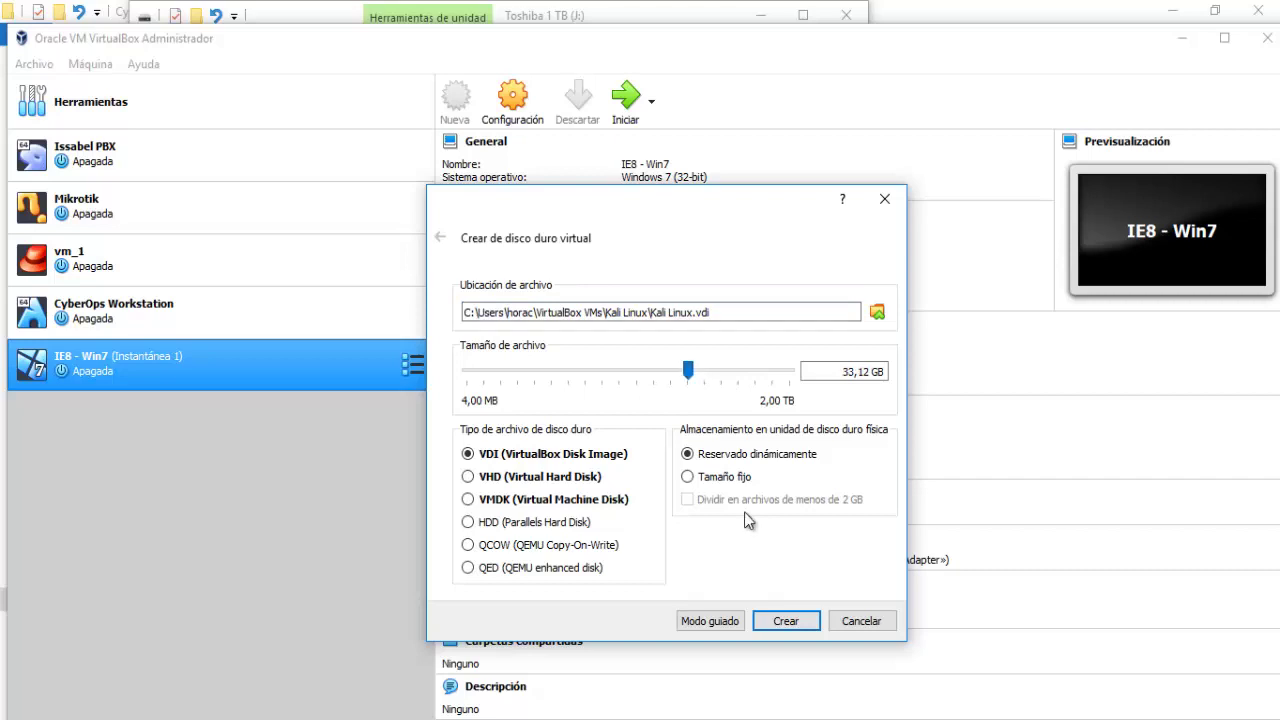
{"action": "left_click", "coordinate": [787, 622]}
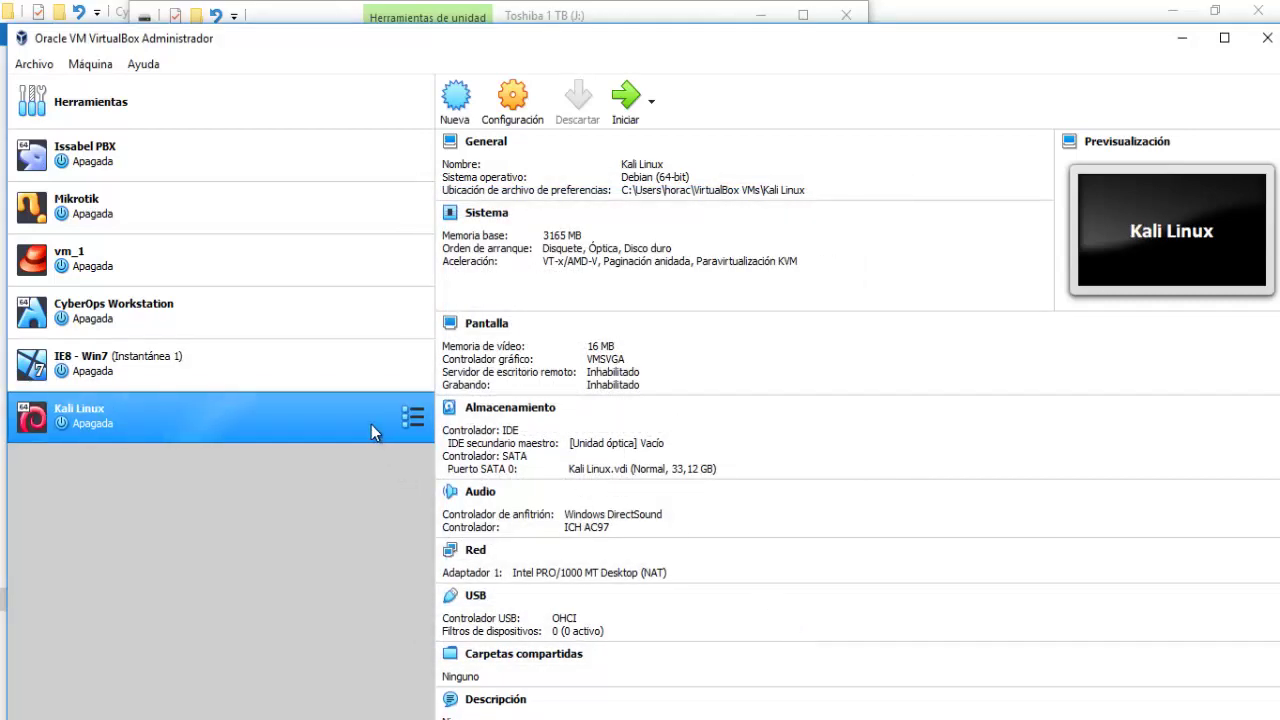
Start the Kali Linux machine booting from kali-linux-2019.2-amd64.iso.
{"action": "left_click", "coordinate": [630, 104]}
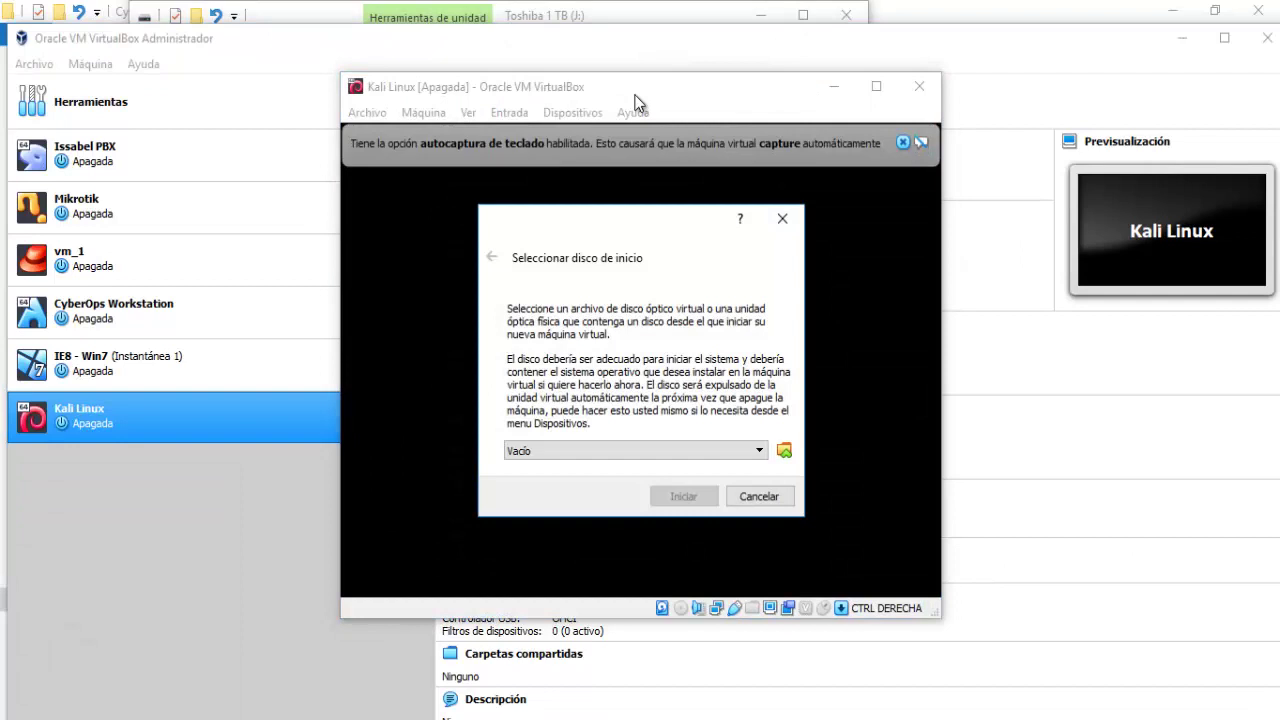
{"action": "left_click", "coordinate": [785, 453]}
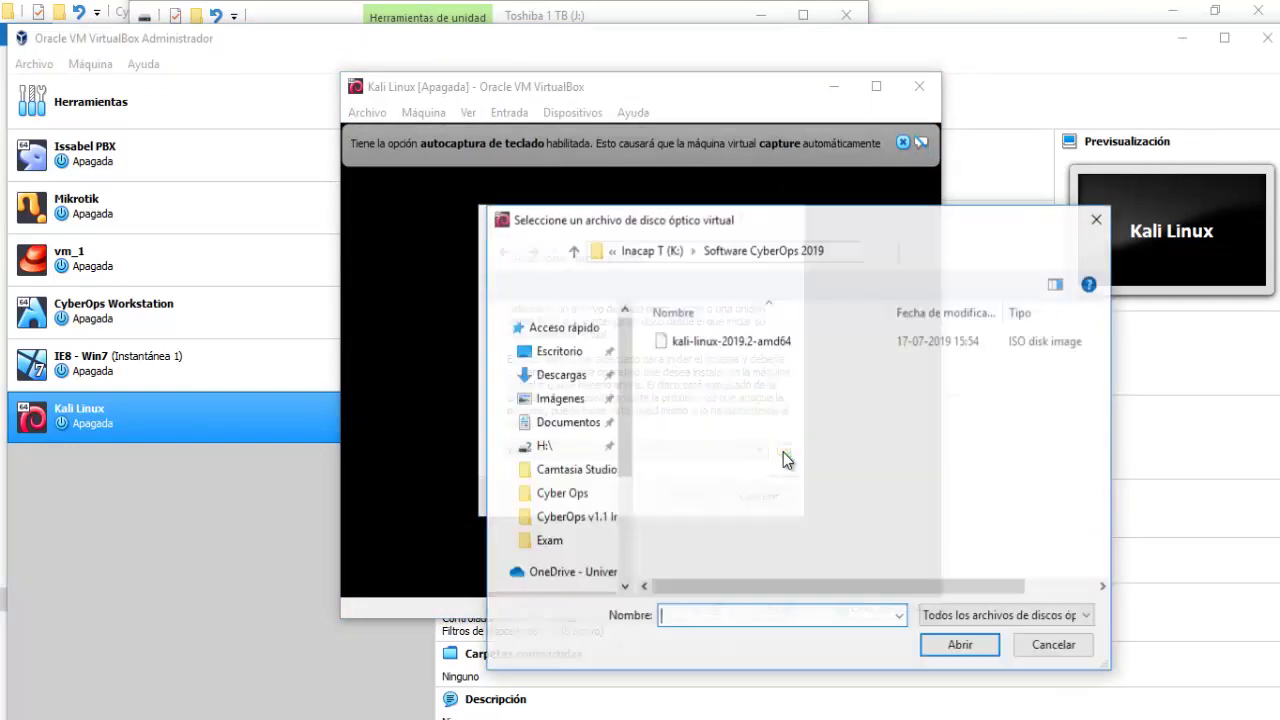
{"action": "left_click", "coordinate": [743, 341]}
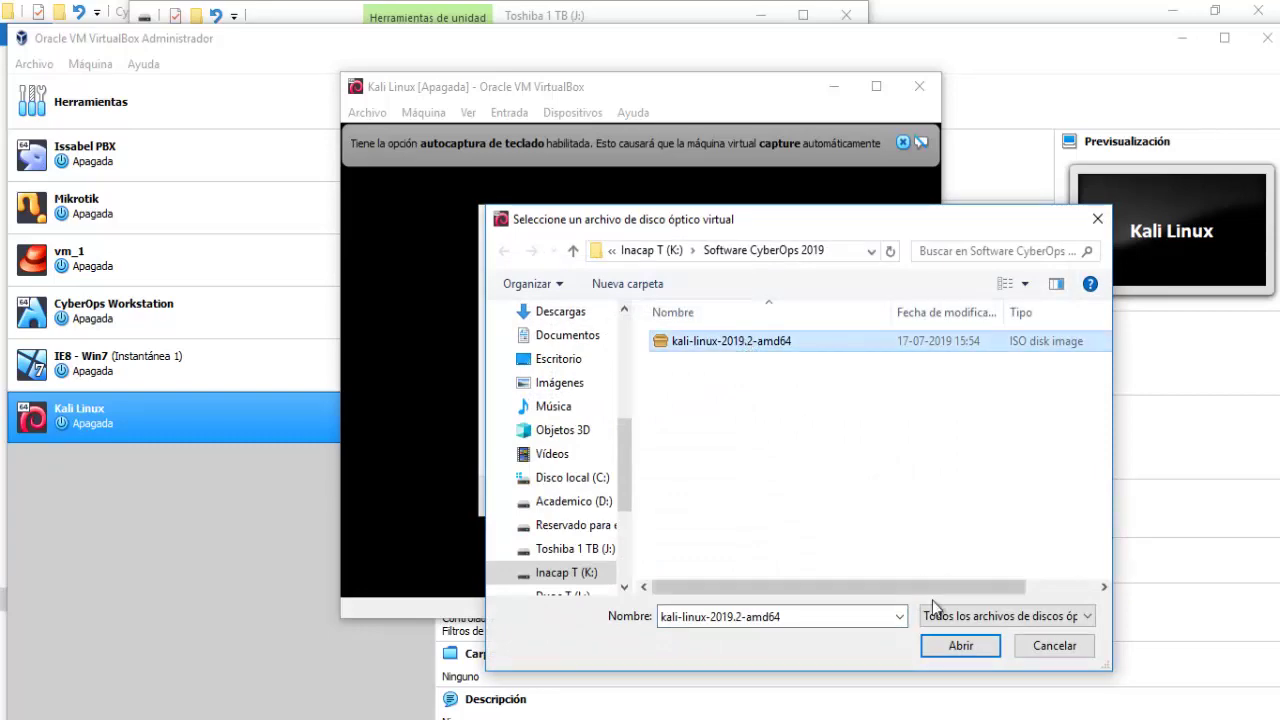
{"action": "left_click", "coordinate": [959, 647]}
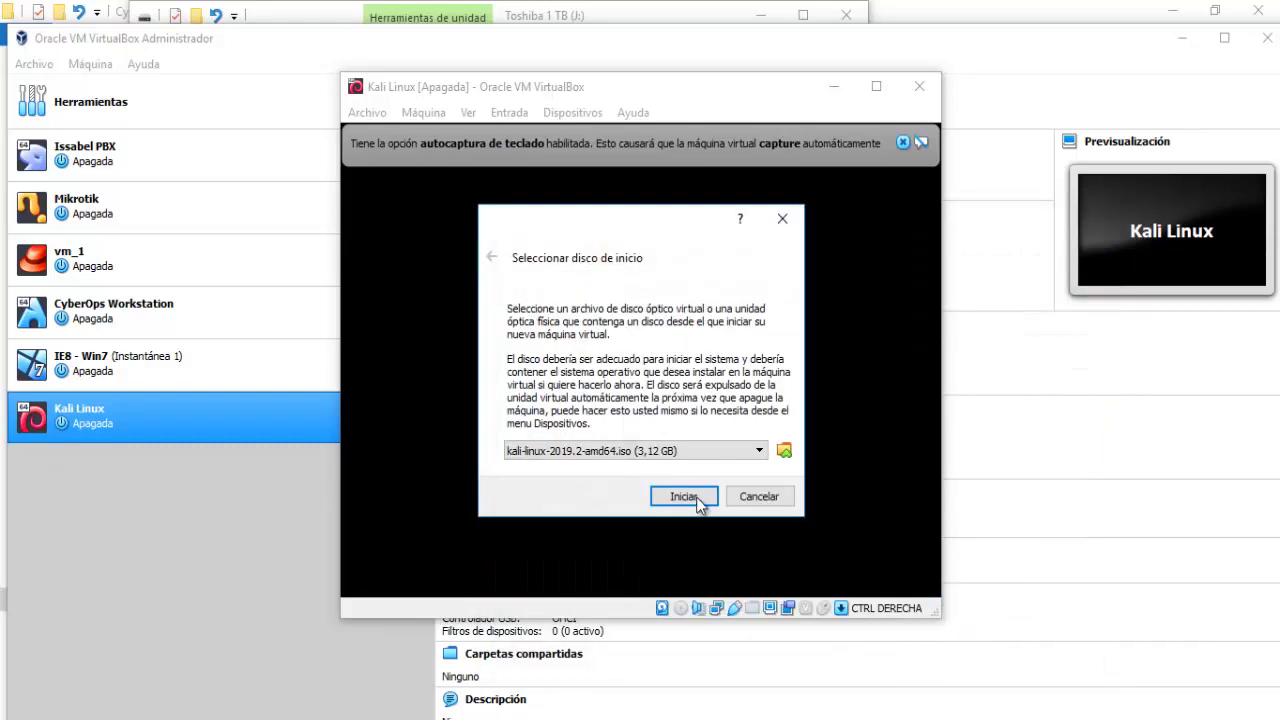
{"action": "left_click", "coordinate": [692, 494]}
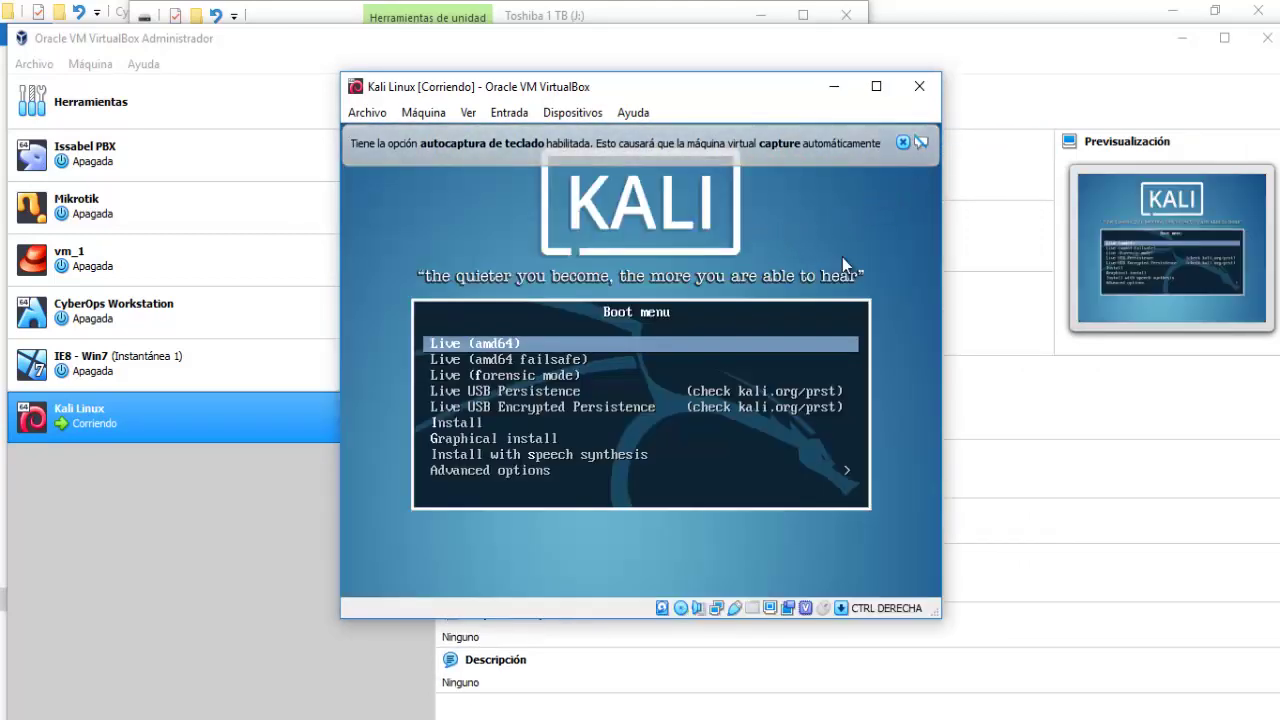
Launch Graphical install from the Kali boot menu, dismissing both notification bars.
{"action": "left_click", "coordinate": [901, 142]}
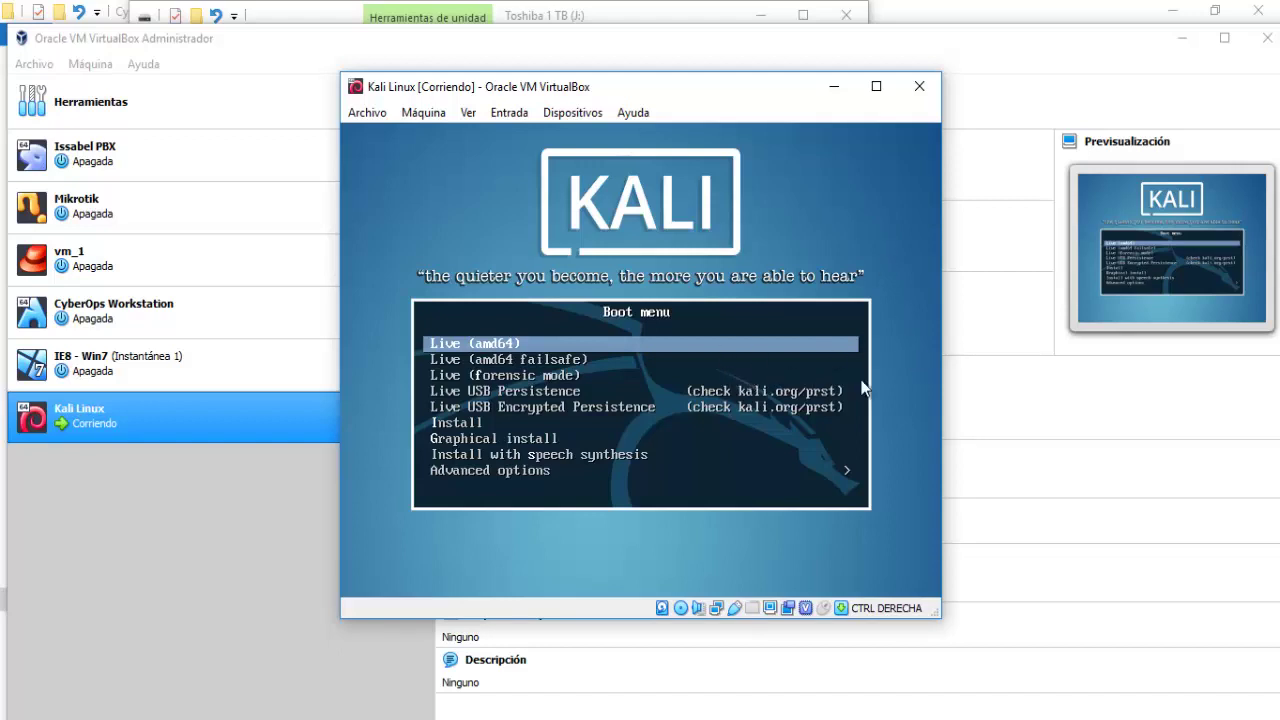
{"action": "key", "text": "Down"}
{"action": "key", "text": "Down"}
{"action": "key", "text": "Down"}
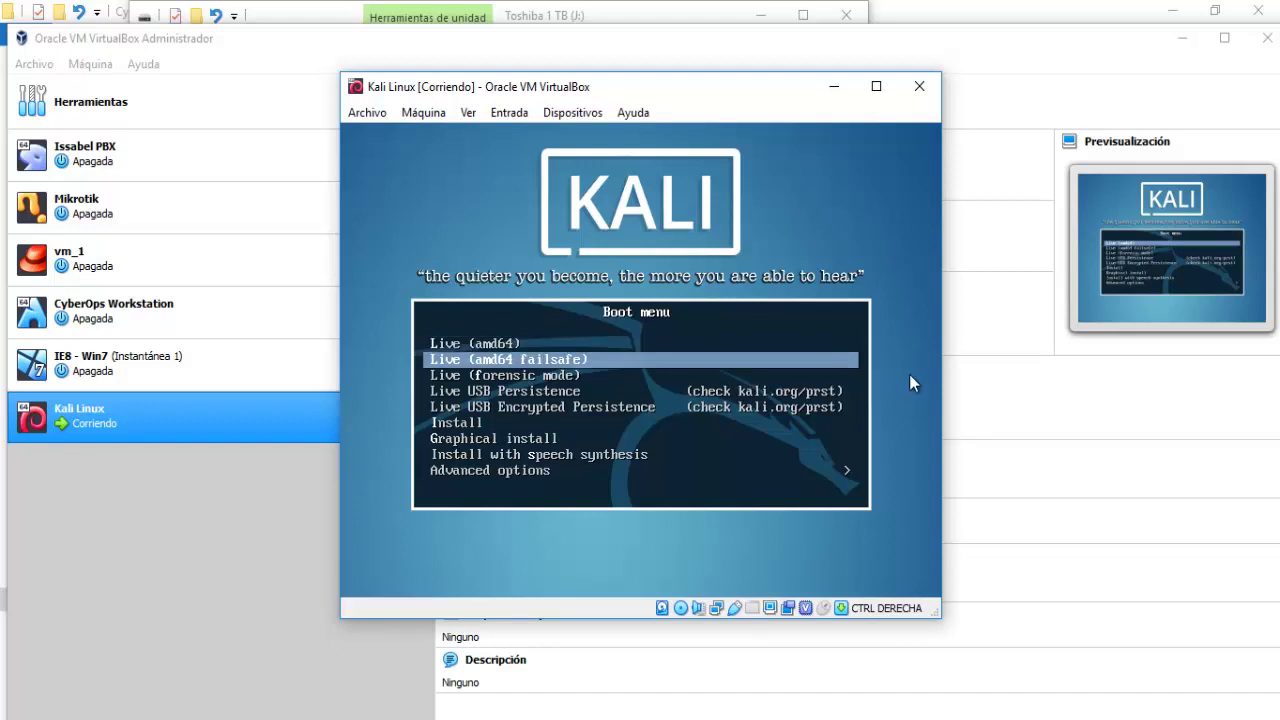
{"action": "key", "text": "Down"}
{"action": "key", "text": "Down"}
{"action": "key", "text": "Down"}
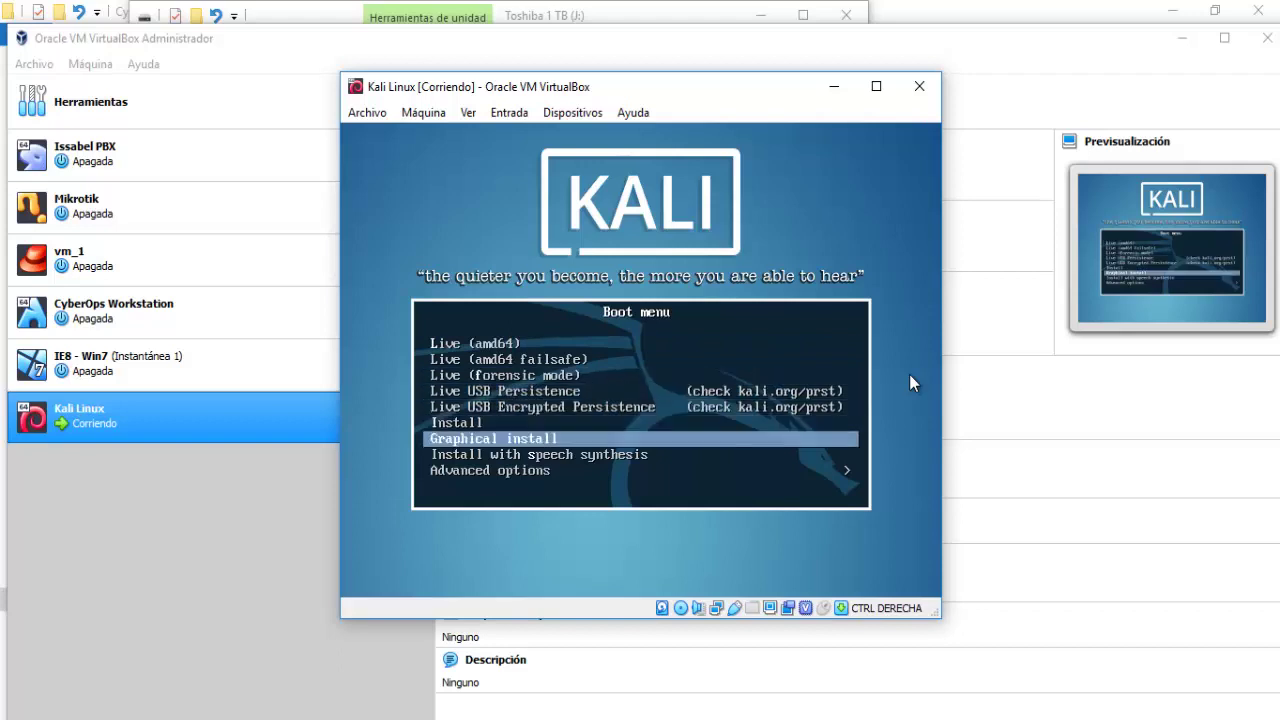
{"action": "key", "text": "Return"}
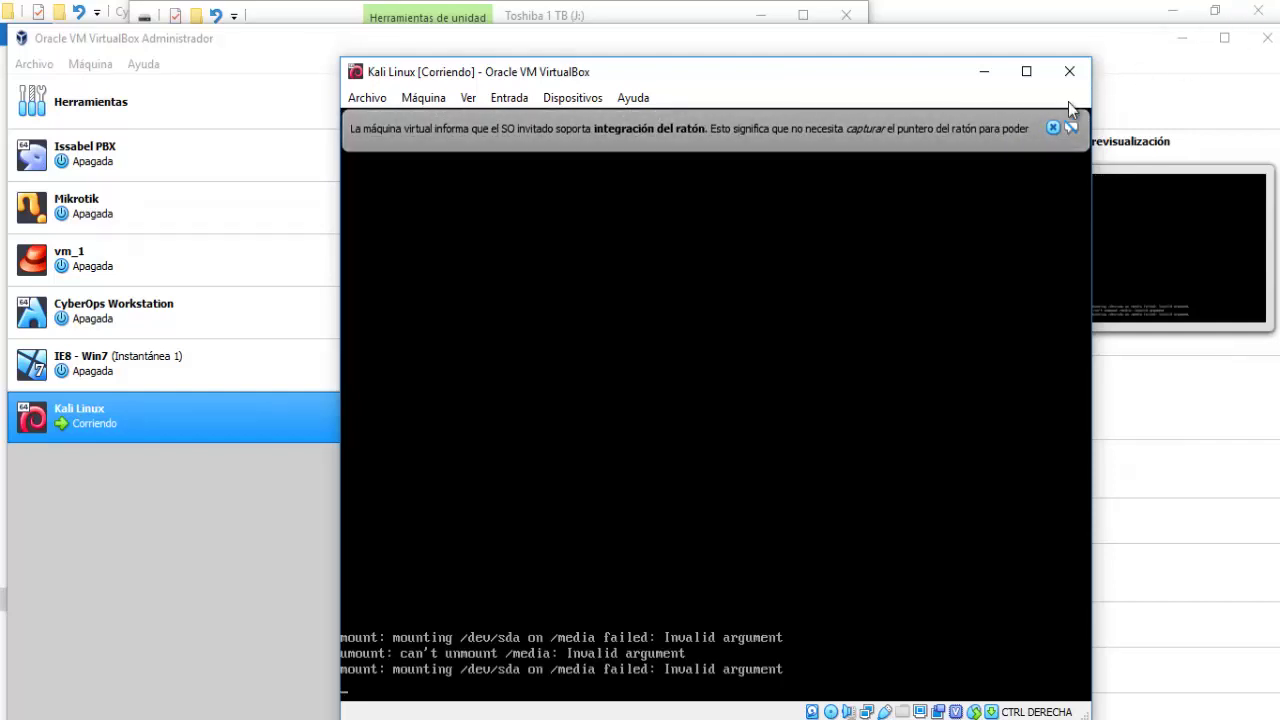
{"action": "left_click", "coordinate": [1052, 127]}
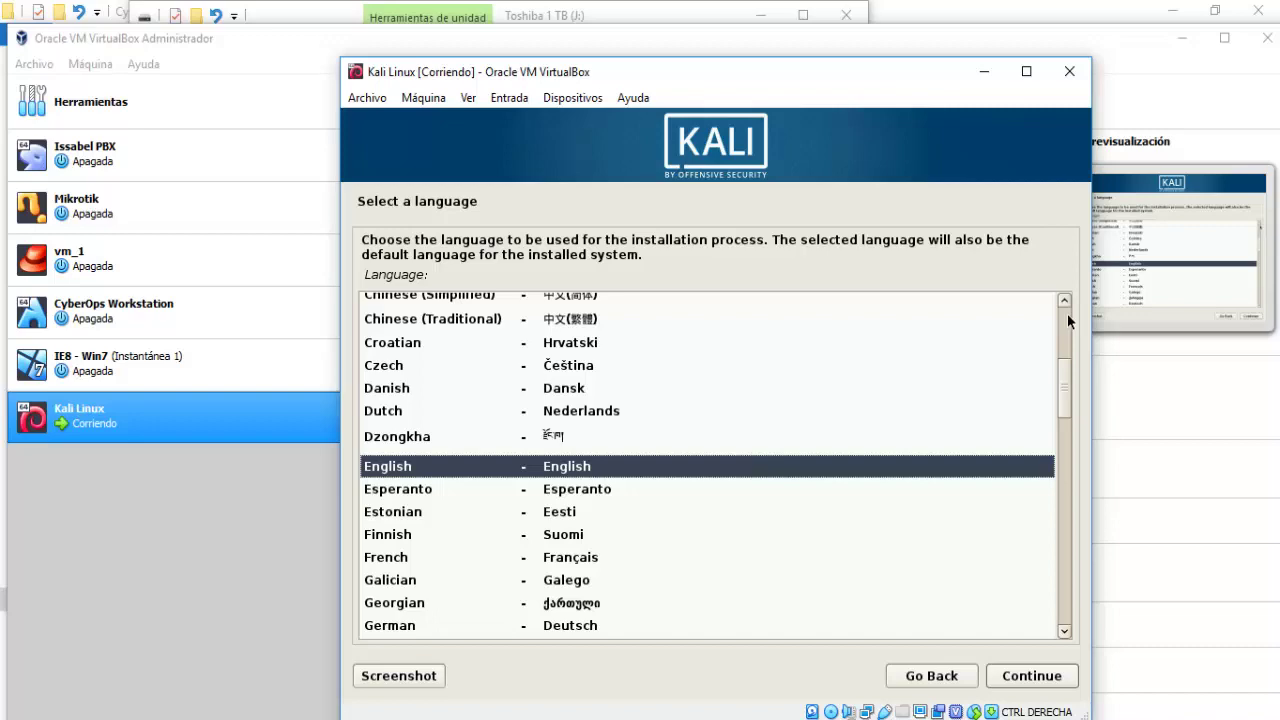
Choose Spanish as the installer language and Chile as the location.
{"action": "key", "text": "Down"}
{"action": "key", "text": "Down"}
{"action": "key", "text": "Down"}
{"action": "key", "text": "Down"}
{"action": "key", "text": "Down"}
{"action": "key", "text": "Down"}
{"action": "key", "text": "Down"}
{"action": "key", "text": "Down"}
{"action": "key", "text": "Down"}
{"action": "key", "text": "Down"}
{"action": "key", "text": "Down"}
{"action": "key", "text": "Down"}
{"action": "key", "text": "Down"}
{"action": "key", "text": "Down"}
{"action": "key", "text": "Down"}
{"action": "key", "text": "Down"}
{"action": "key", "text": "Down"}
{"action": "key", "text": "Down"}
{"action": "key", "text": "Down"}
{"action": "key", "text": "Down"}
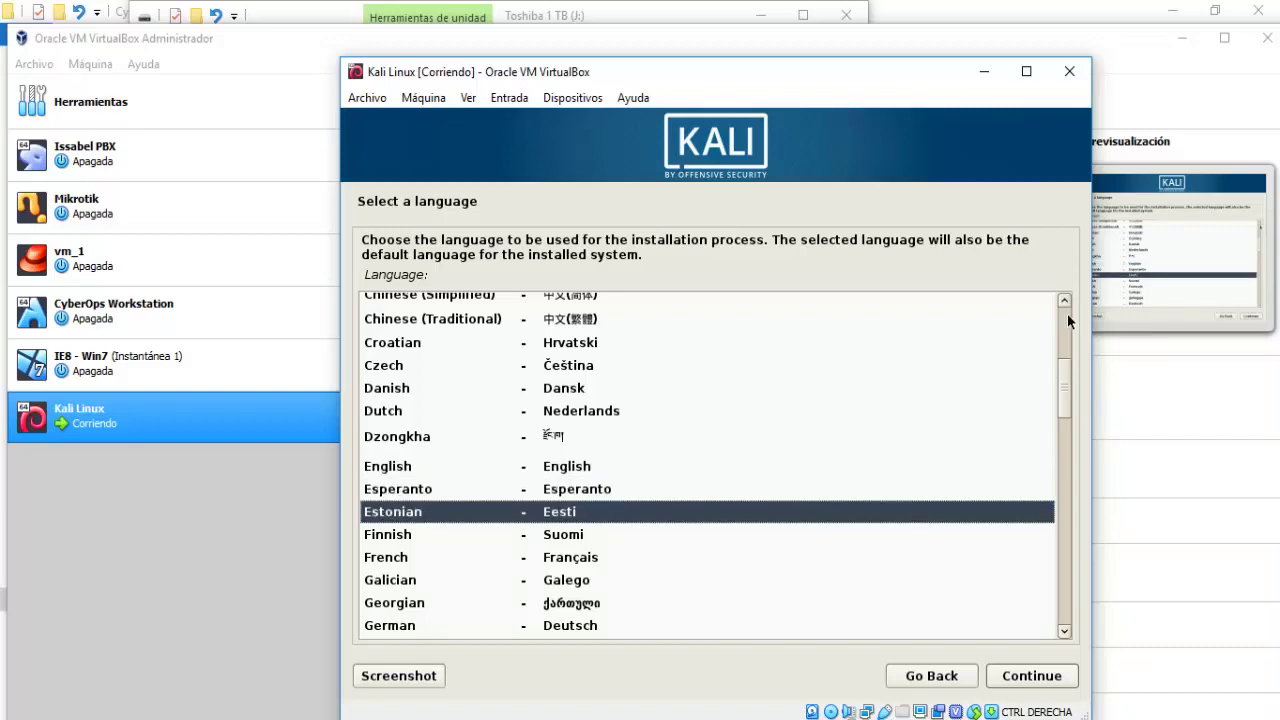
{"action": "key", "text": "Down"}
{"action": "key", "text": "Down"}
{"action": "key", "text": "Down"}
{"action": "key", "text": "Down"}
{"action": "key", "text": "Down"}
{"action": "key", "text": "Down"}
{"action": "key", "text": "Down"}
{"action": "key", "text": "Down"}
{"action": "key", "text": "Down"}
{"action": "key", "text": "Down"}
{"action": "key", "text": "Down"}
{"action": "key", "text": "Down"}
{"action": "key", "text": "Down"}
{"action": "key", "text": "Down"}
{"action": "key", "text": "Down"}
{"action": "key", "text": "Down"}
{"action": "key", "text": "Down"}
{"action": "key", "text": "Down"}
{"action": "key", "text": "Down"}
{"action": "key", "text": "Down"}
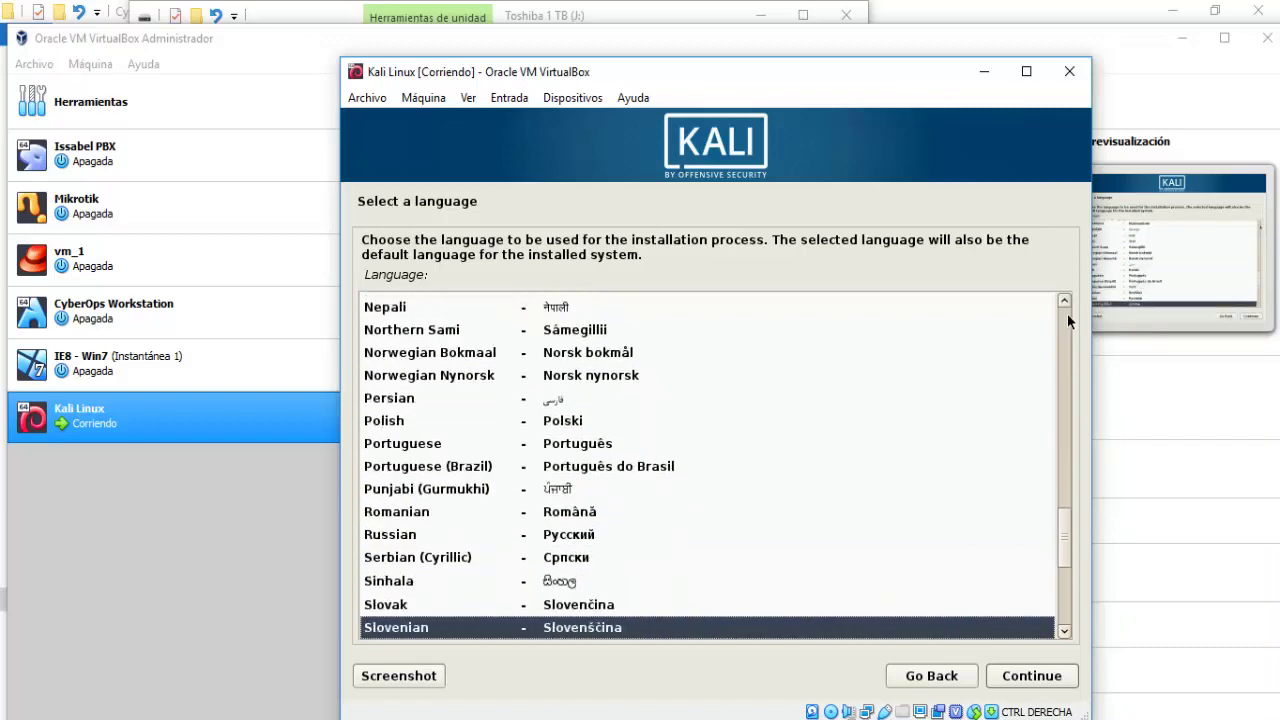
{"action": "key", "text": "Up"}
{"action": "key", "text": "Down"}
{"action": "key", "text": "Down"}
{"action": "key", "text": "Down"}
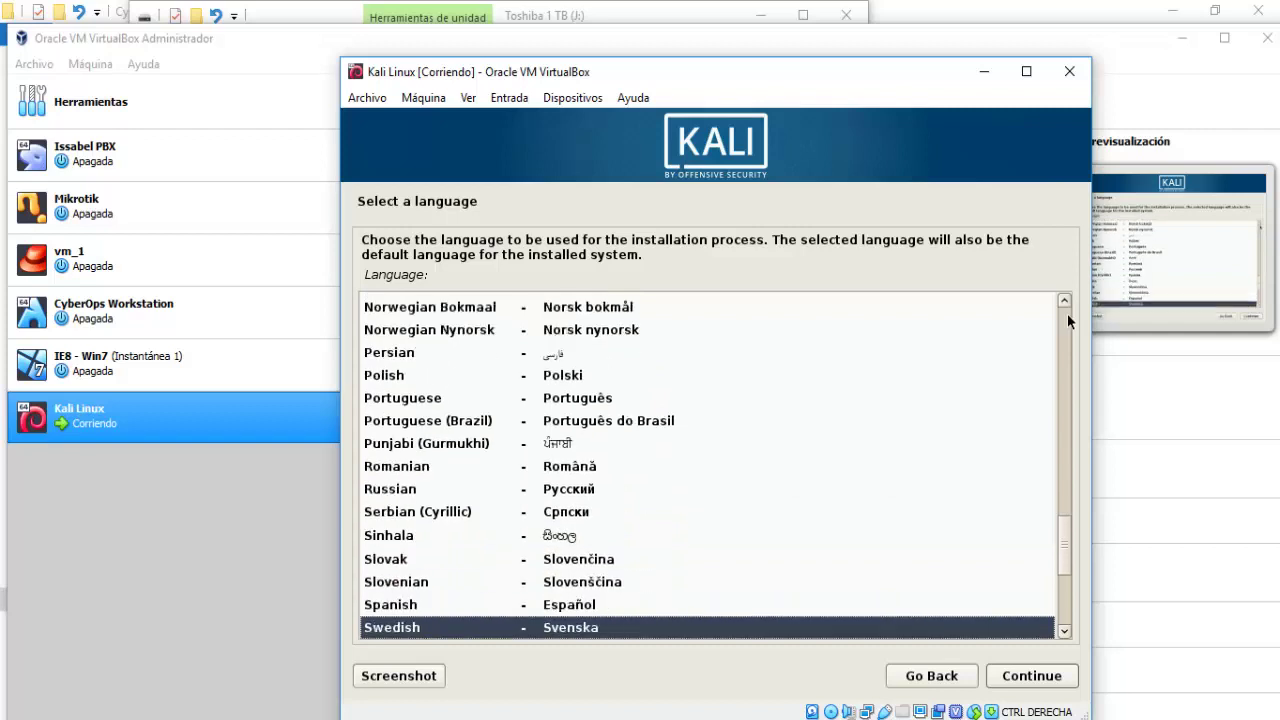
{"action": "key", "text": "Up"}
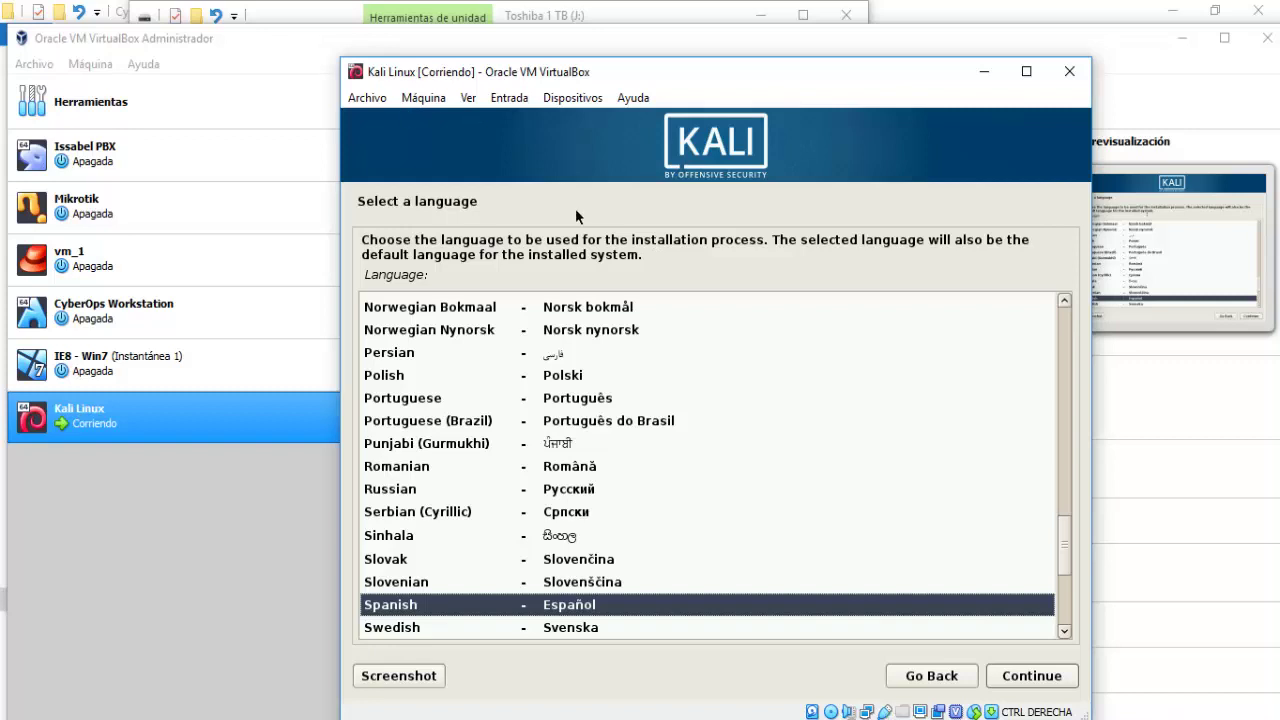
{"action": "left_click", "coordinate": [1040, 682]}
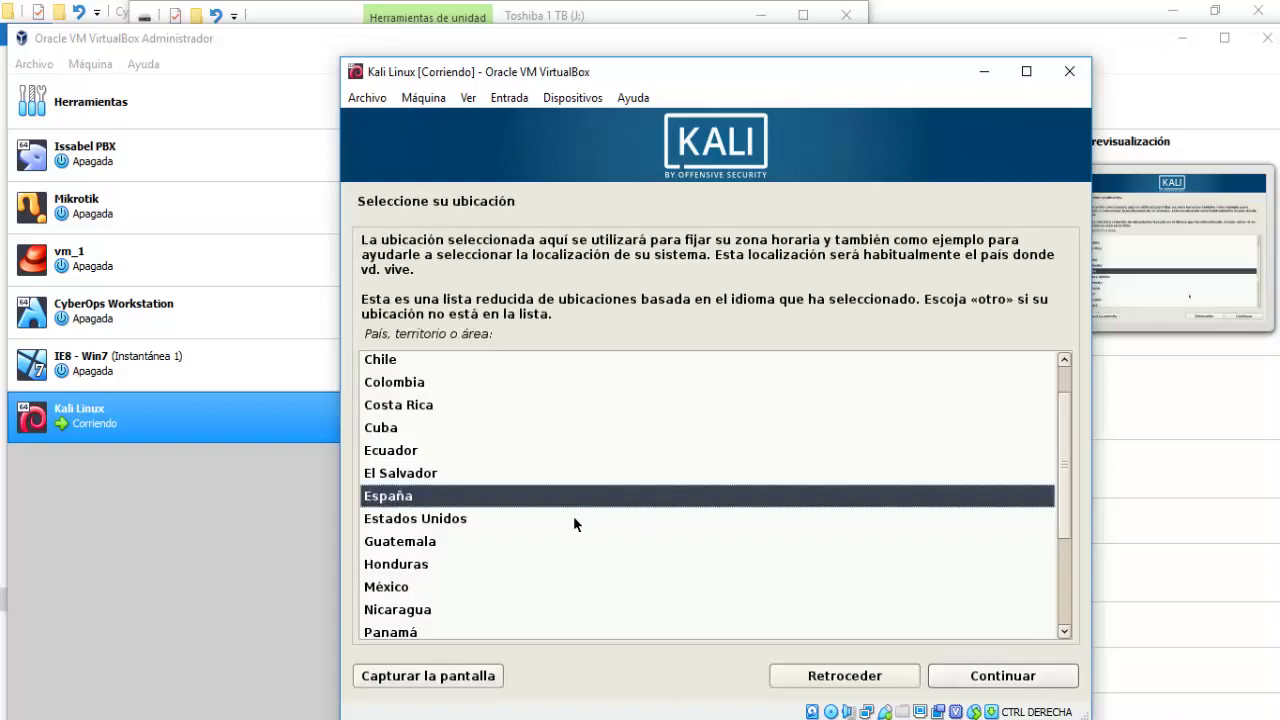
{"action": "left_click", "coordinate": [380, 366]}
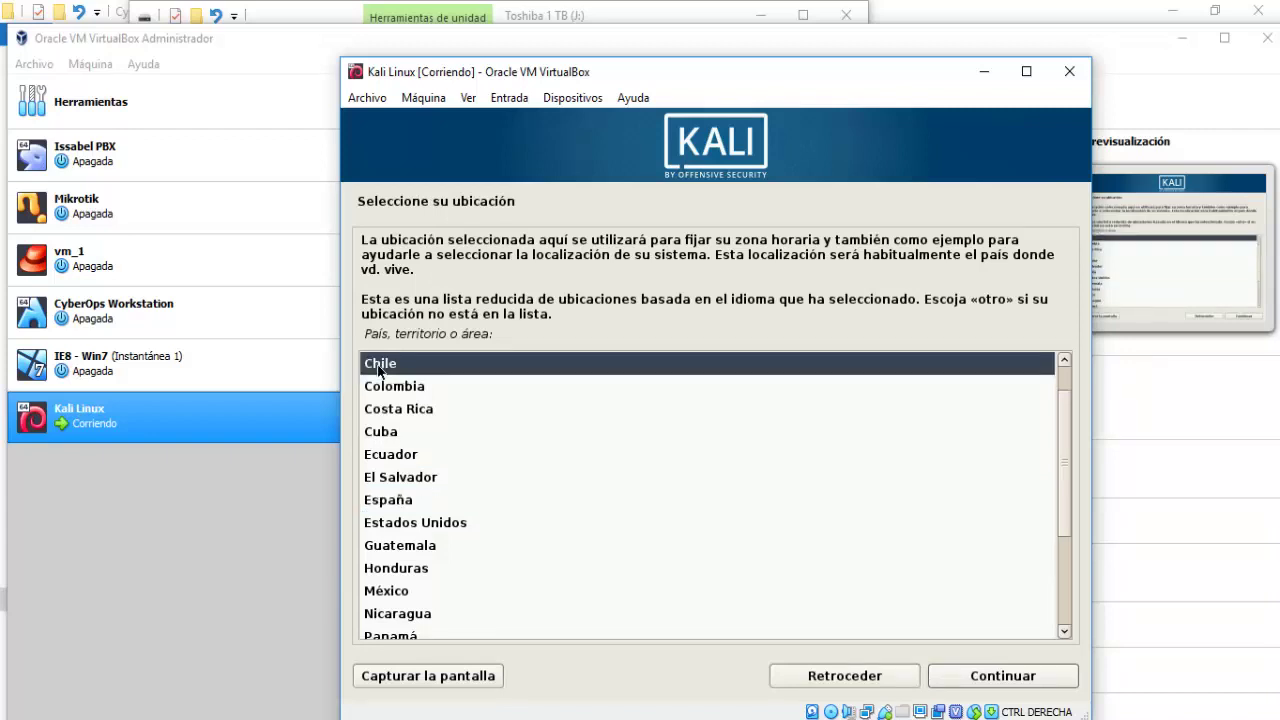
{"action": "left_click", "coordinate": [1034, 683]}
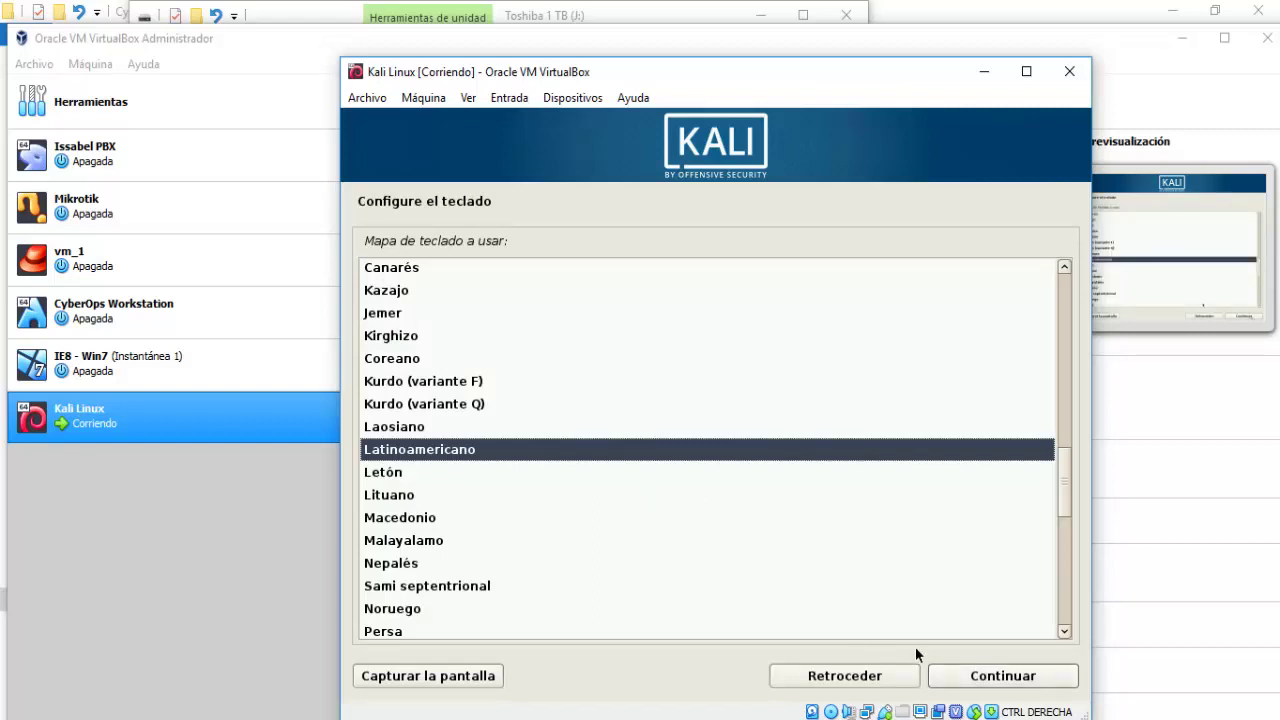
Accept the Latinoamericano keyboard layout and move the VM window up while the network configures.
{"action": "left_click", "coordinate": [1008, 684]}
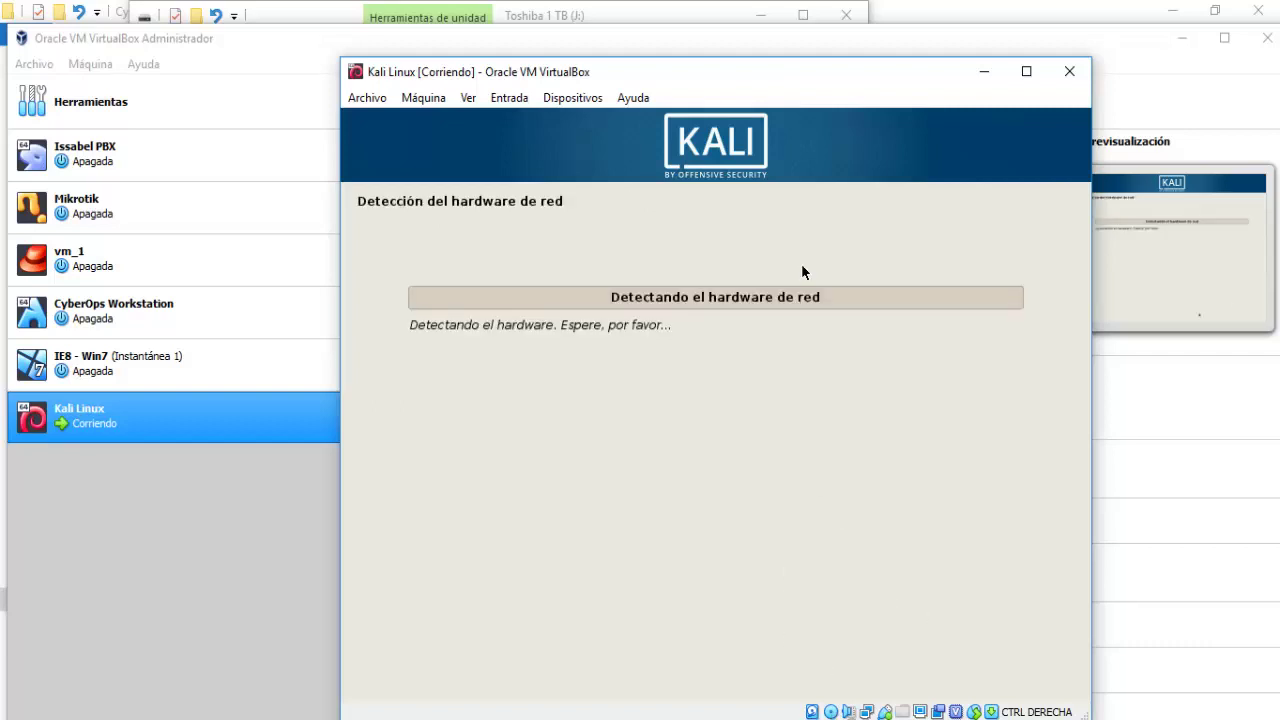
{"action": "left_click_drag", "start_coordinate": [886, 80], "coordinate": [889, 44]}
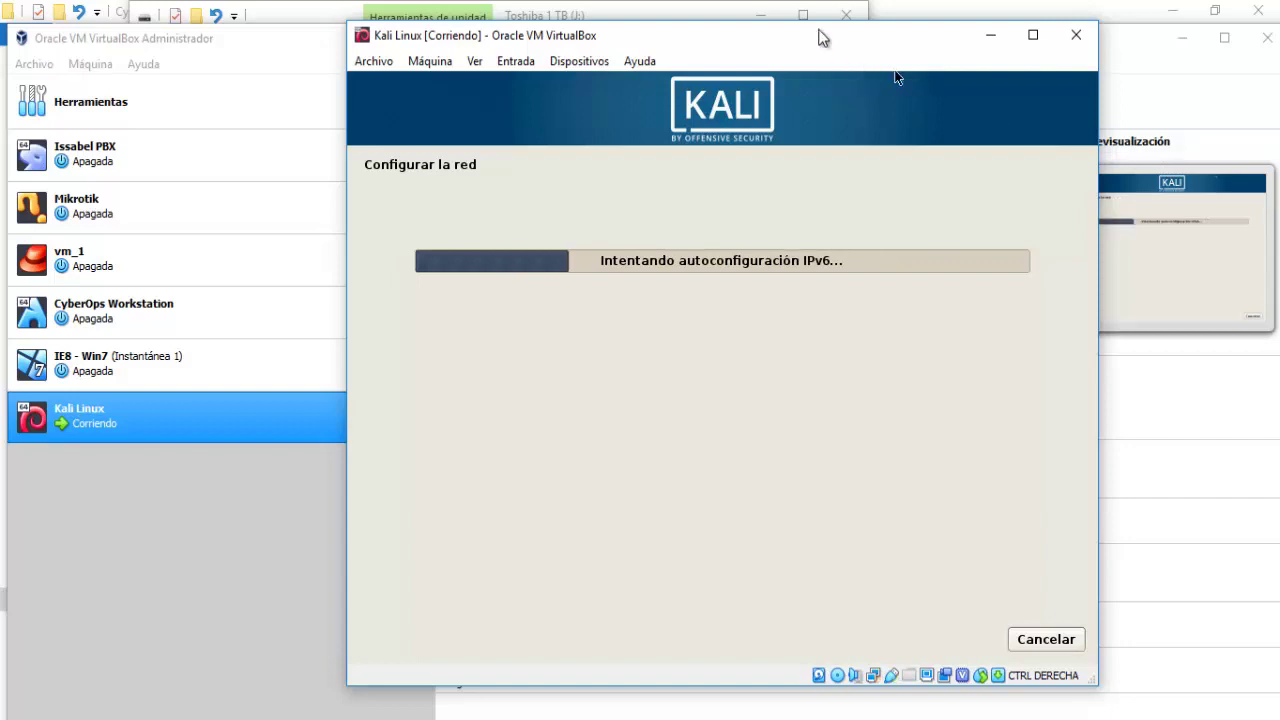
{"action": "left_click_drag", "start_coordinate": [823, 34], "coordinate": [757, 30]}
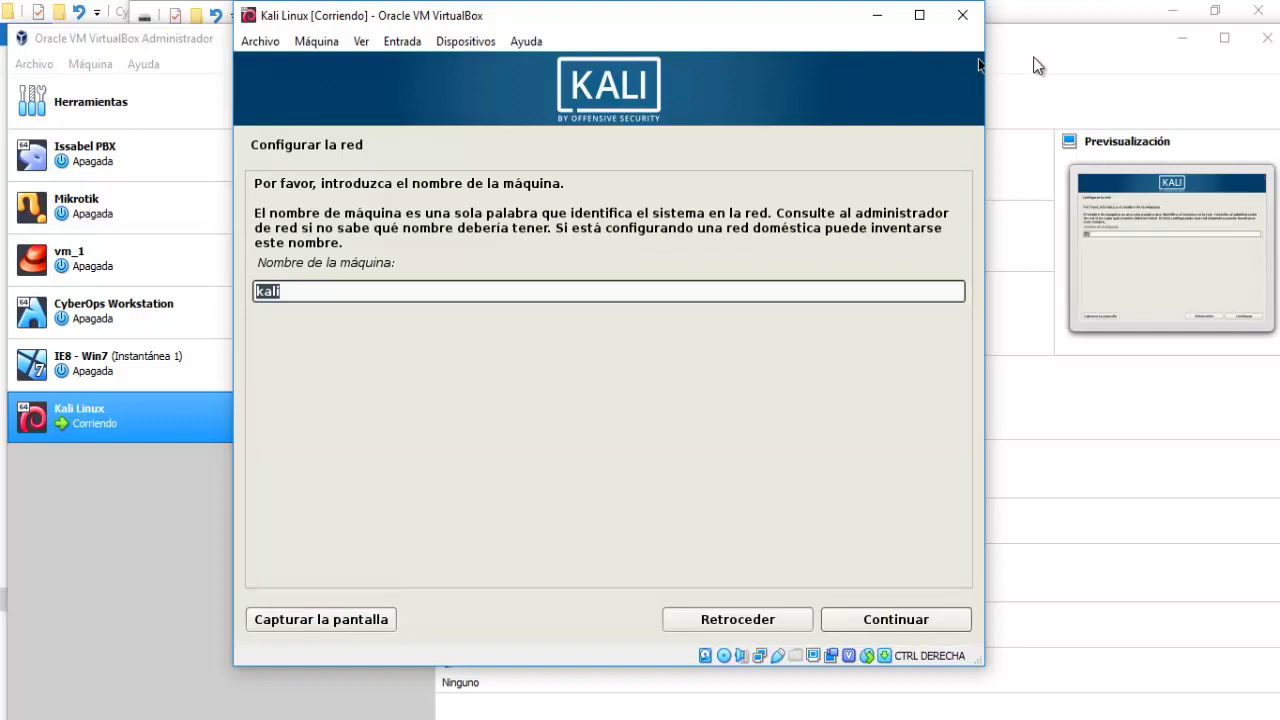
Set the hostname to Kali after the installer rejects 'kali Linux'.
{"action": "key", "text": "End"}
{"action": "type", "text": "Linux"}
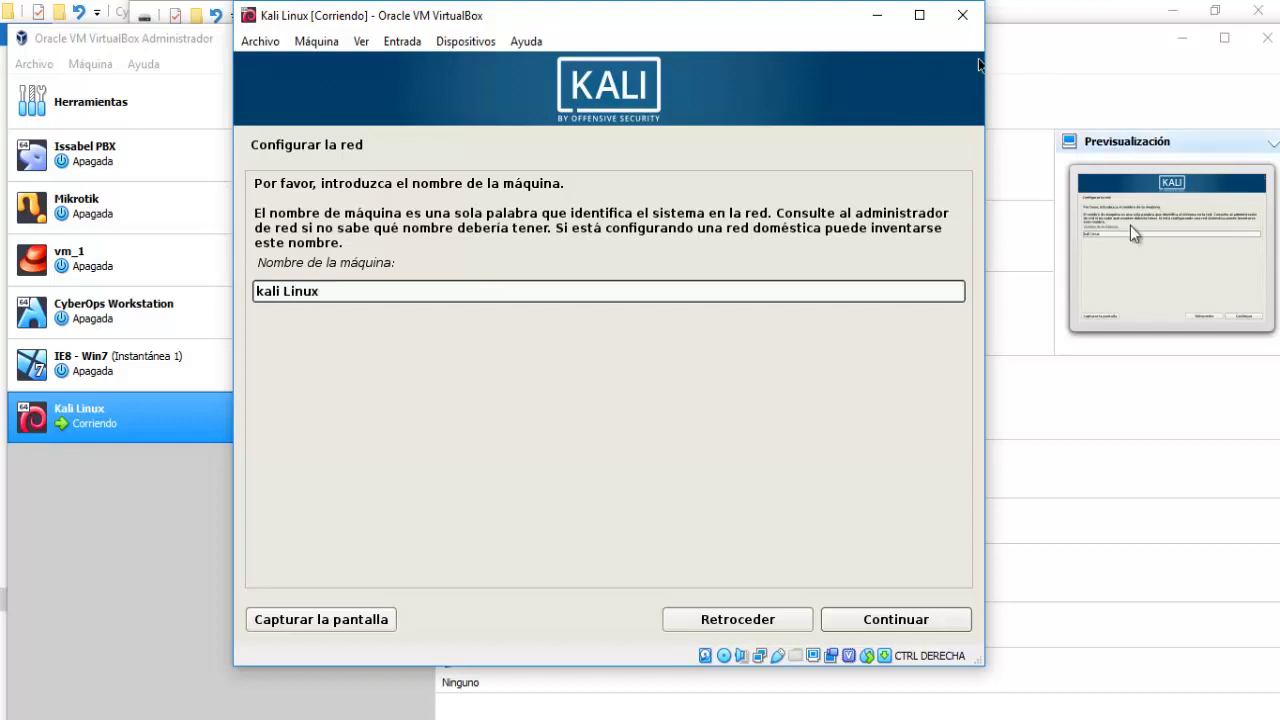
{"action": "left_click", "coordinate": [925, 622]}
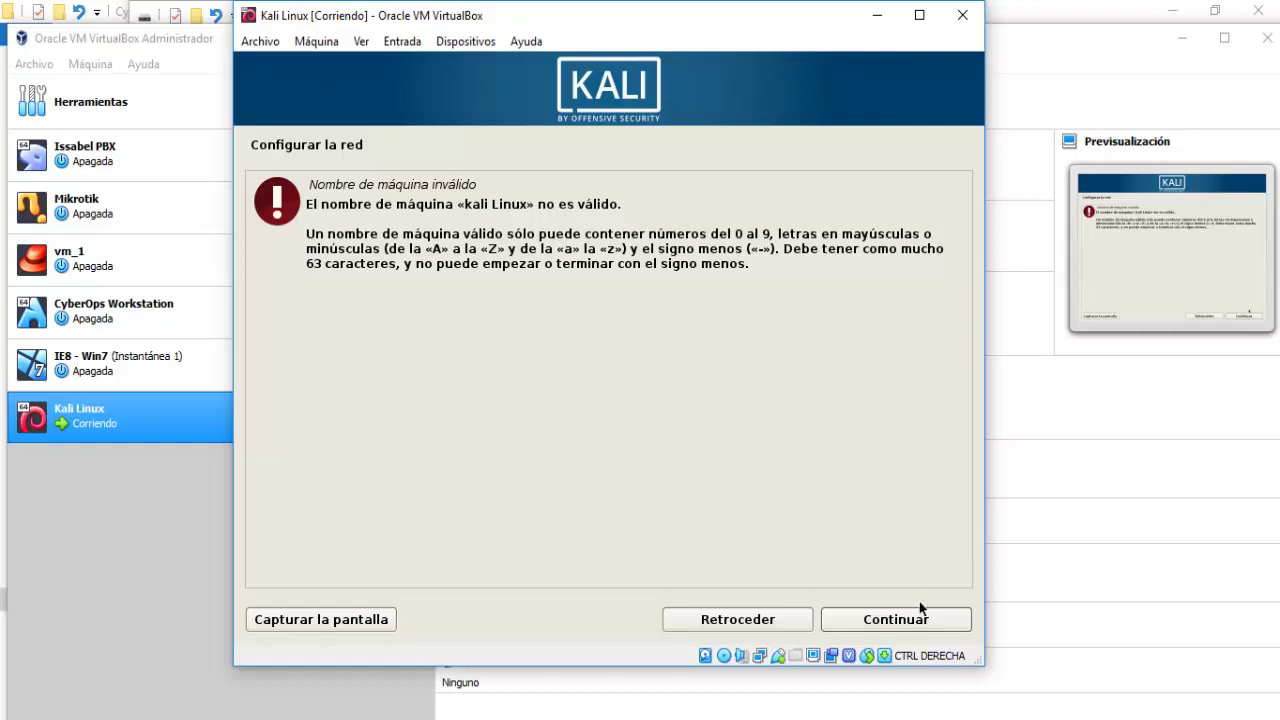
{"action": "left_click", "coordinate": [770, 630]}
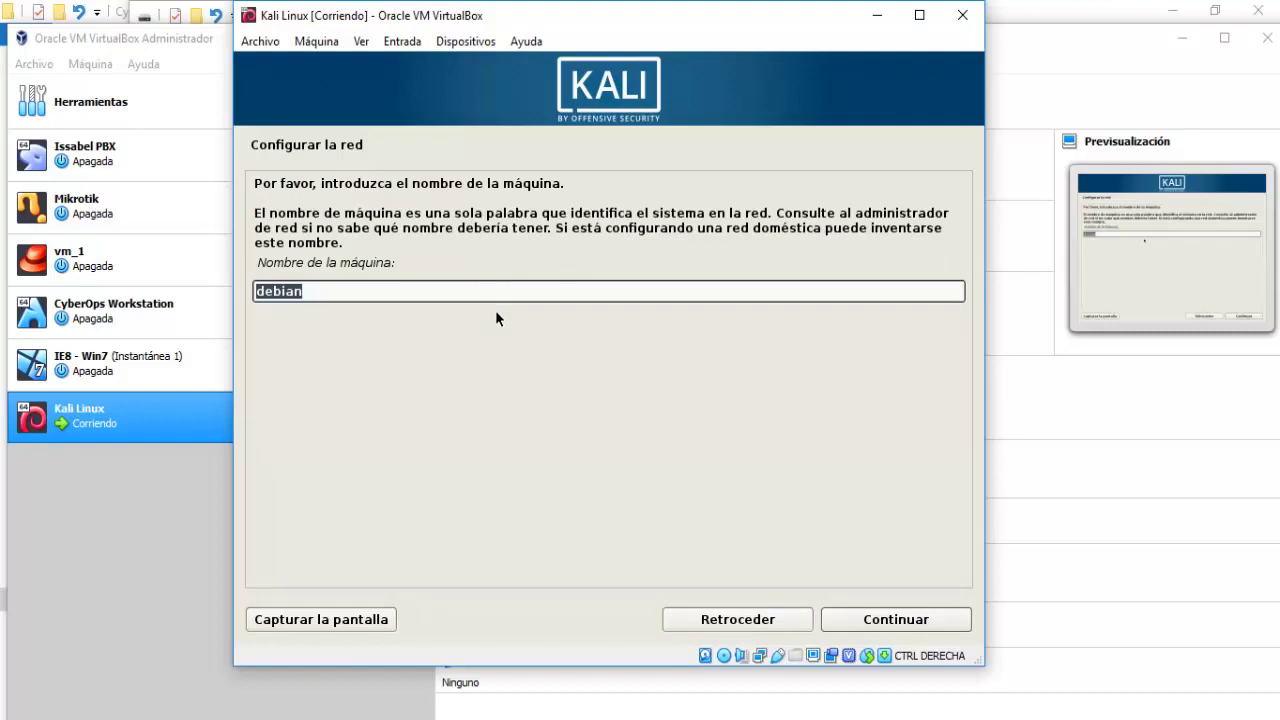
{"action": "type", "text": "Kali"}
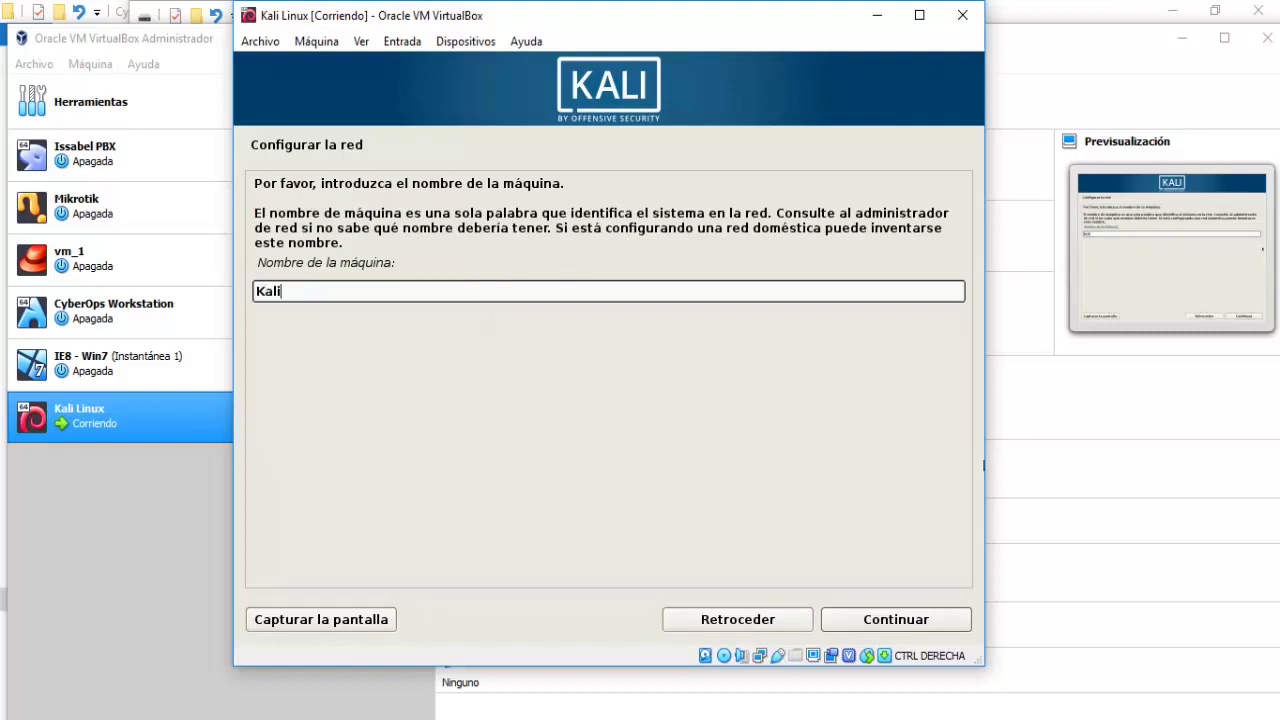
{"action": "left_click", "coordinate": [910, 621]}
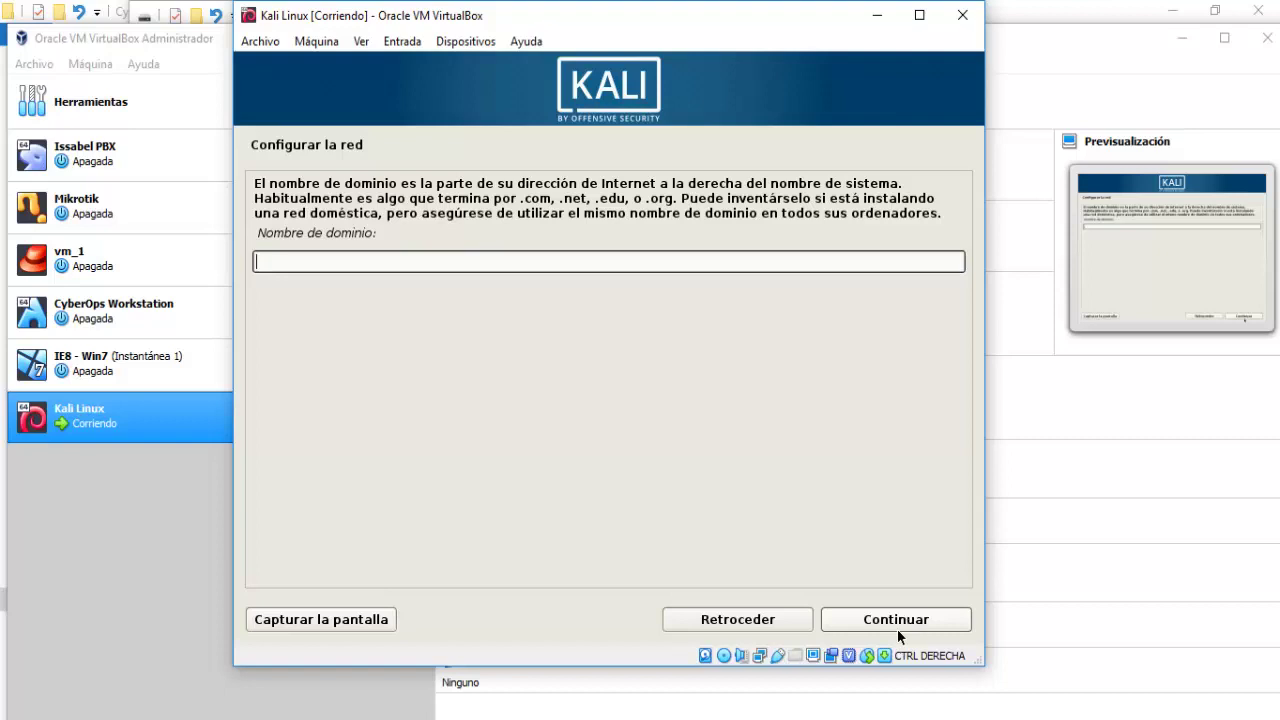
Enter red.com as the domain name and continue.
{"action": "type", "text": "red.com"}
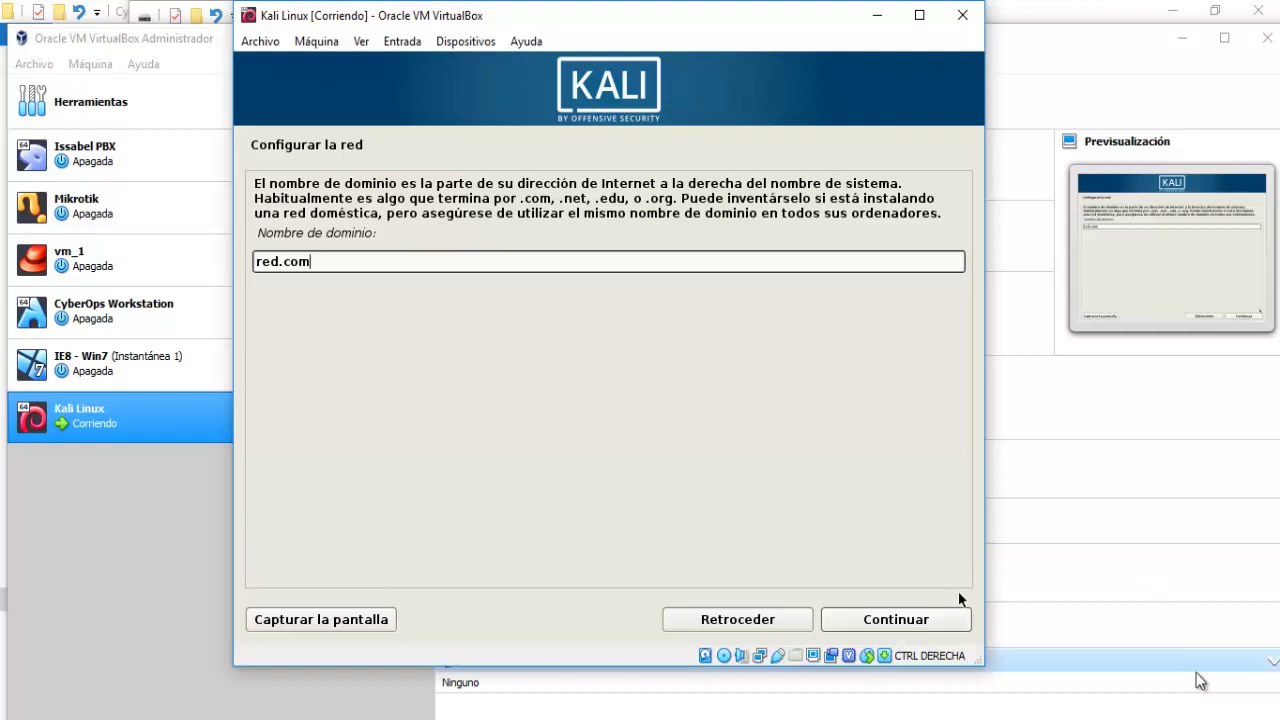
{"action": "left_click", "coordinate": [895, 622]}
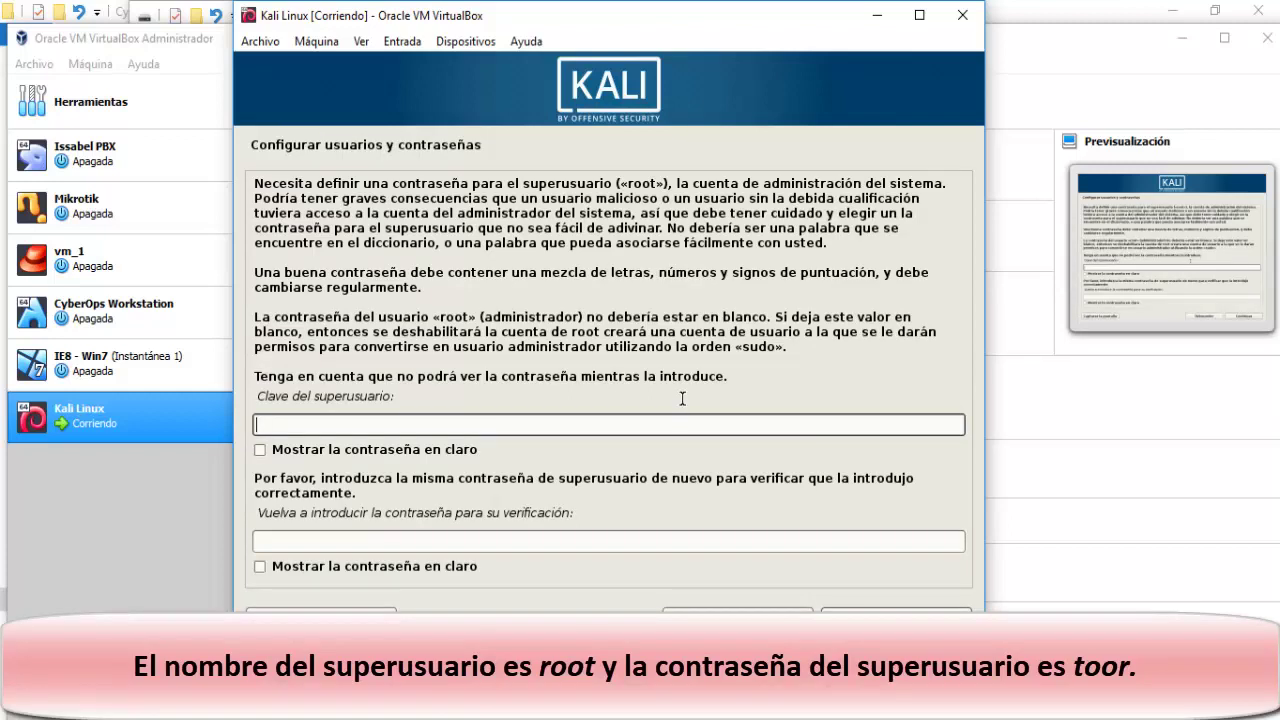
Enter the root password in the first field, checking it in clear text.
{"action": "type", "text": "toor"}
{"action": "left_click", "coordinate": [260, 450]}
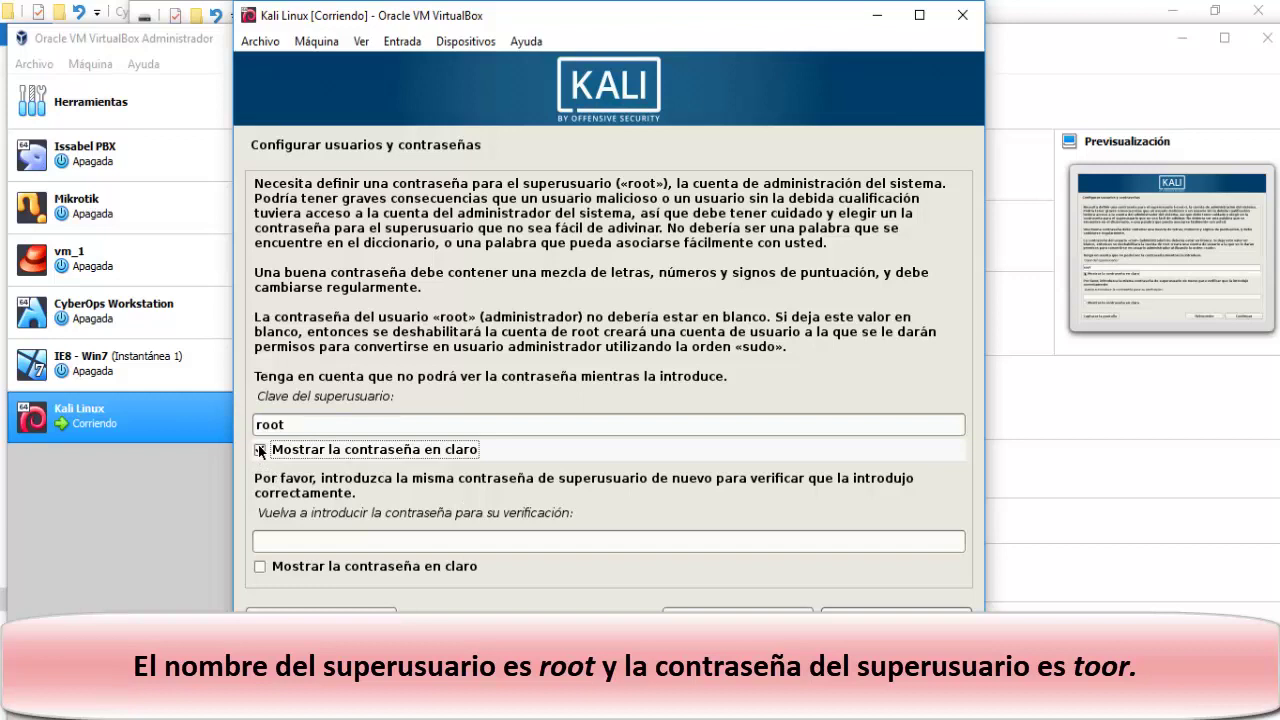
{"action": "left_click", "coordinate": [260, 450]}
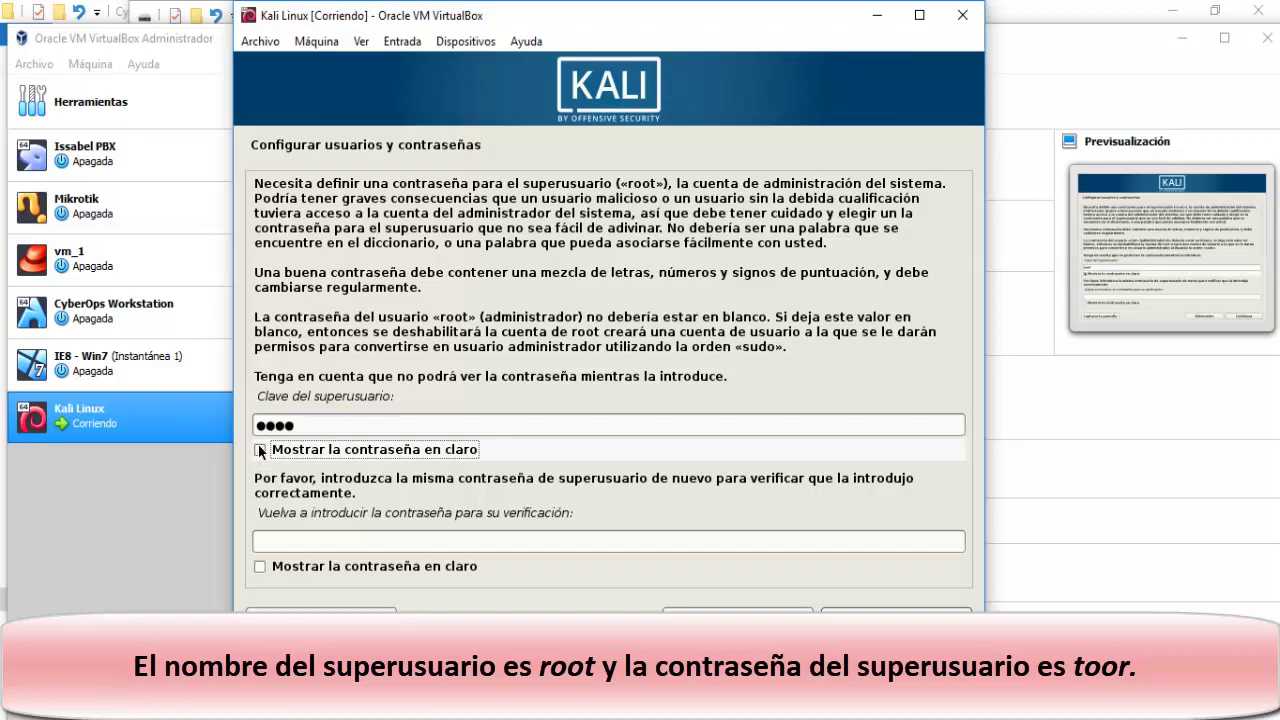
{"action": "left_click", "coordinate": [272, 544]}
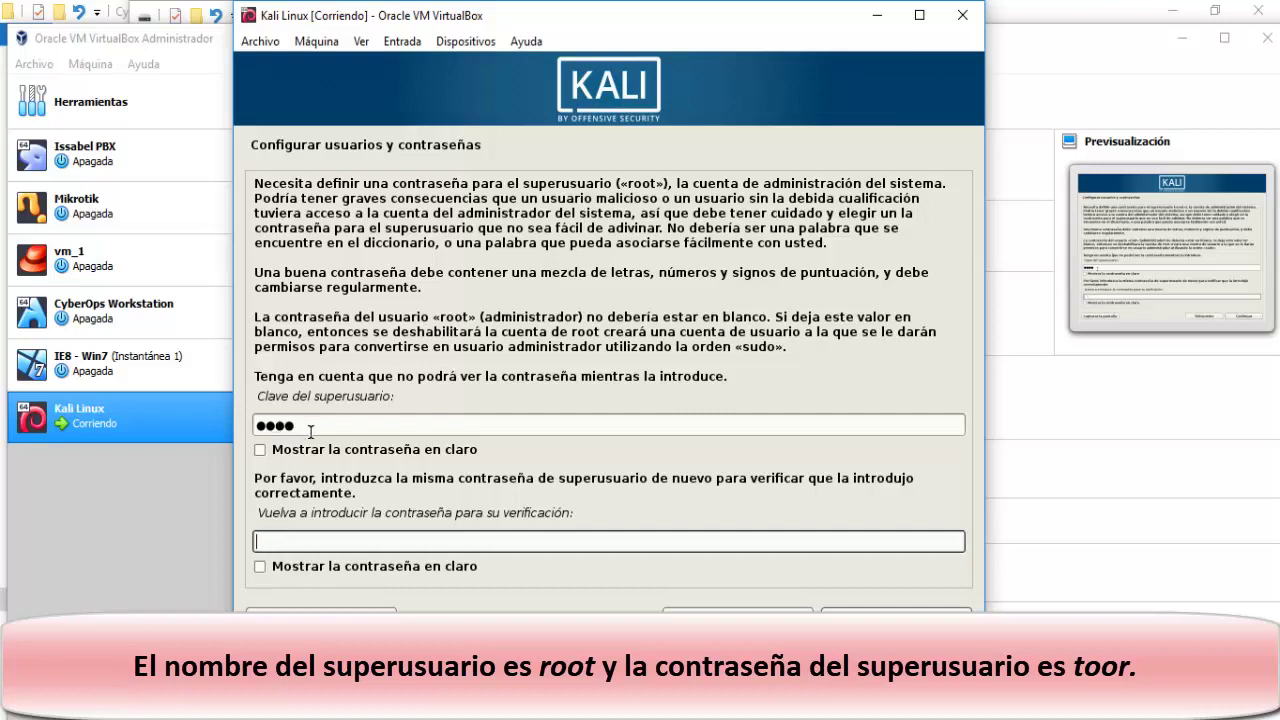
{"action": "left_click_drag", "start_coordinate": [310, 428], "coordinate": [234, 409]}
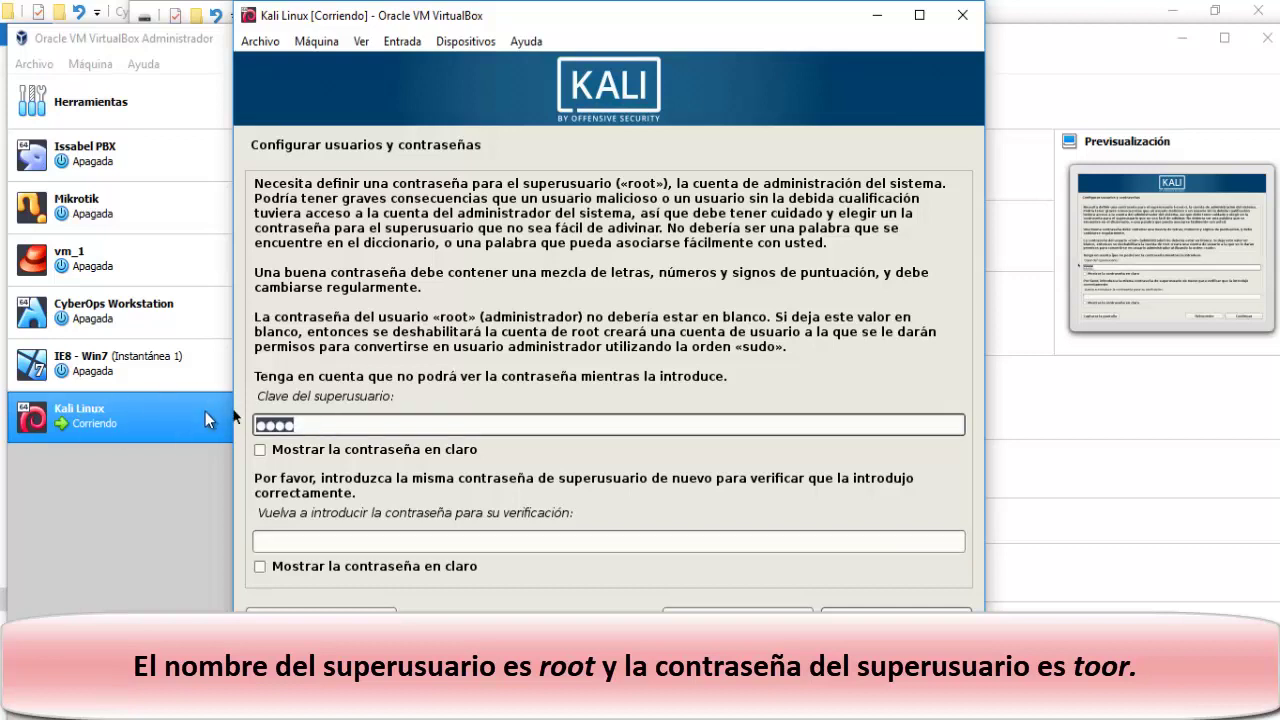
{"action": "type", "text": "toor"}
Repeat the root password in the confirmation field, verify both match, and continue.
{"action": "left_click", "coordinate": [307, 541]}
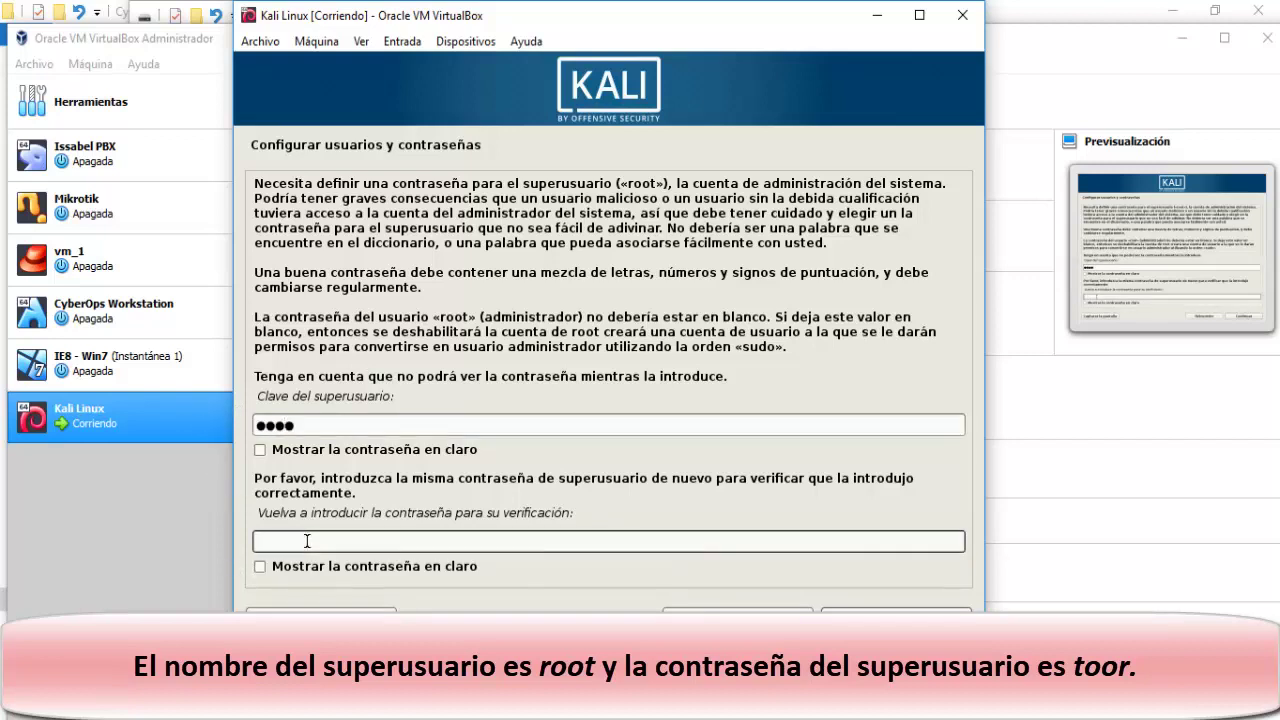
{"action": "type", "text": "toor"}
{"action": "left_click", "coordinate": [260, 450]}
{"action": "left_click", "coordinate": [259, 567]}
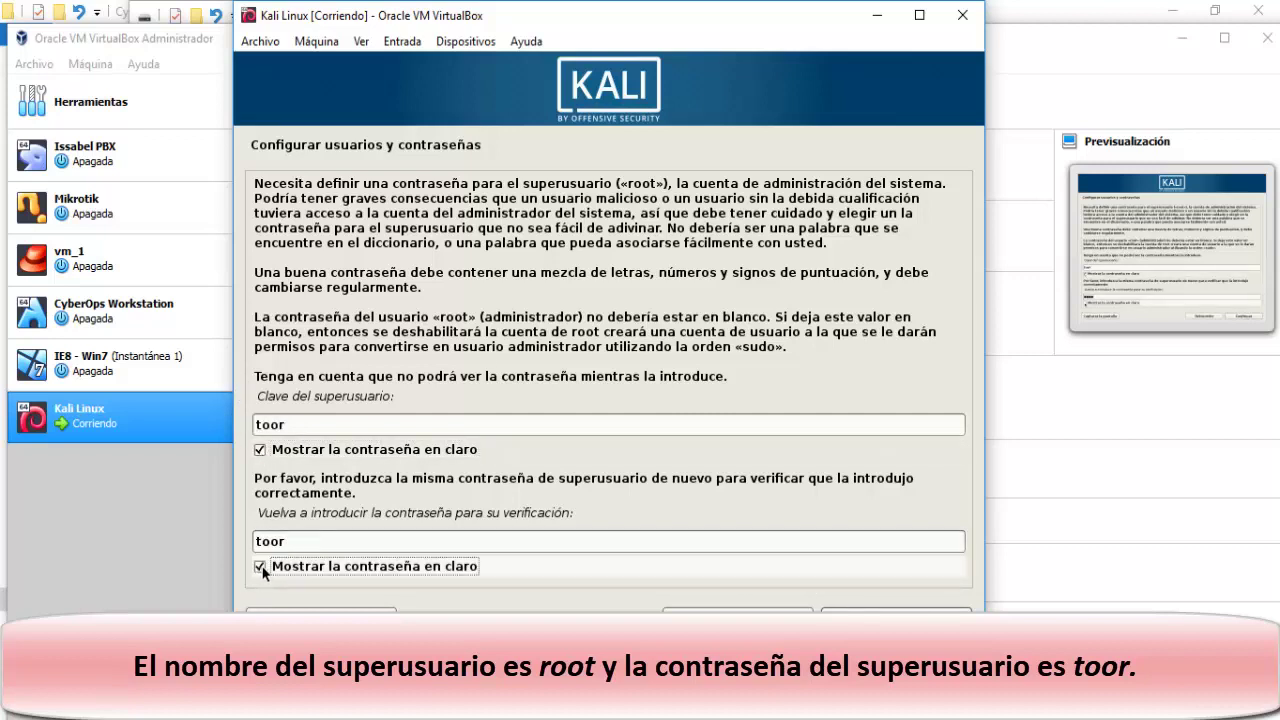
{"action": "left_click", "coordinate": [259, 567]}
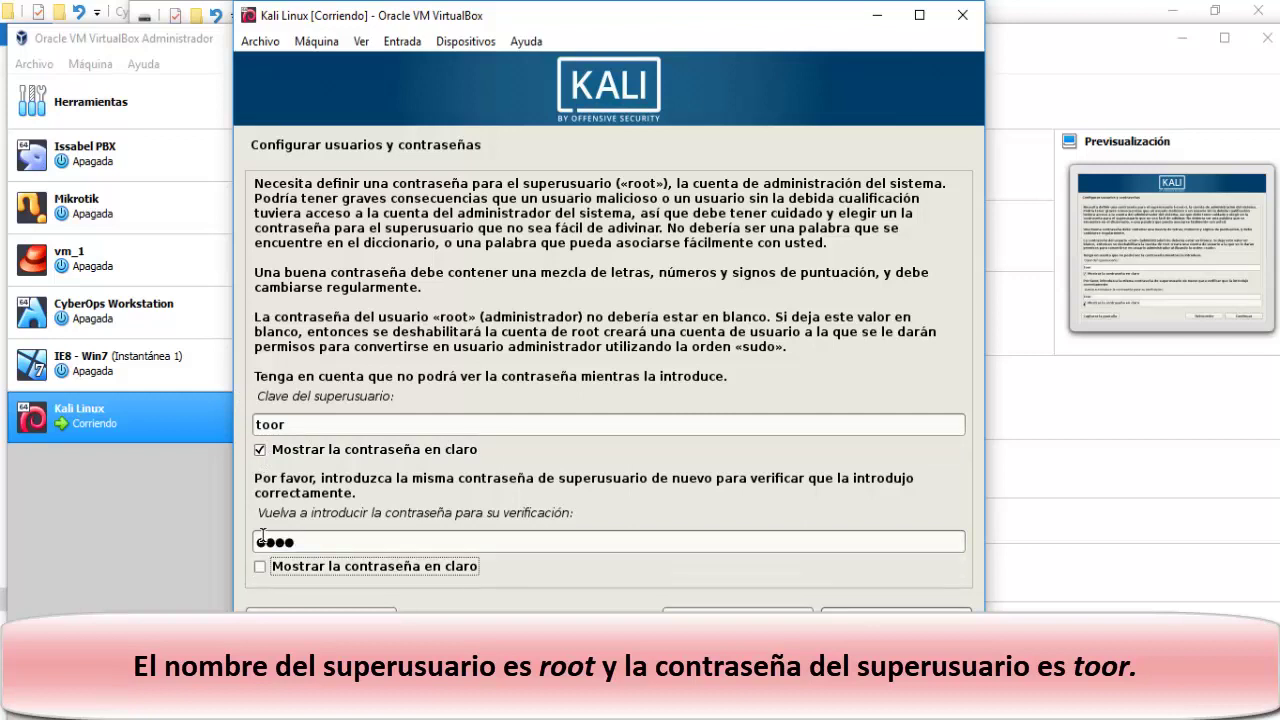
{"action": "left_click", "coordinate": [260, 450]}
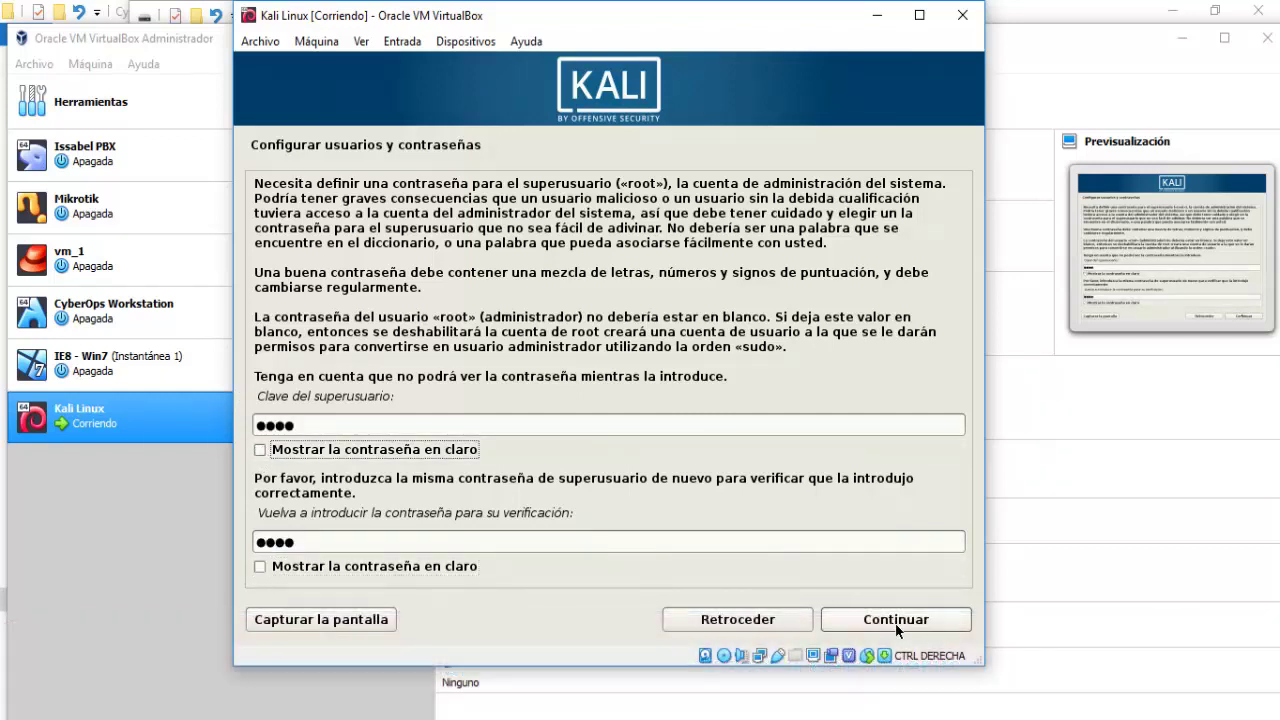
{"action": "left_click", "coordinate": [896, 623]}
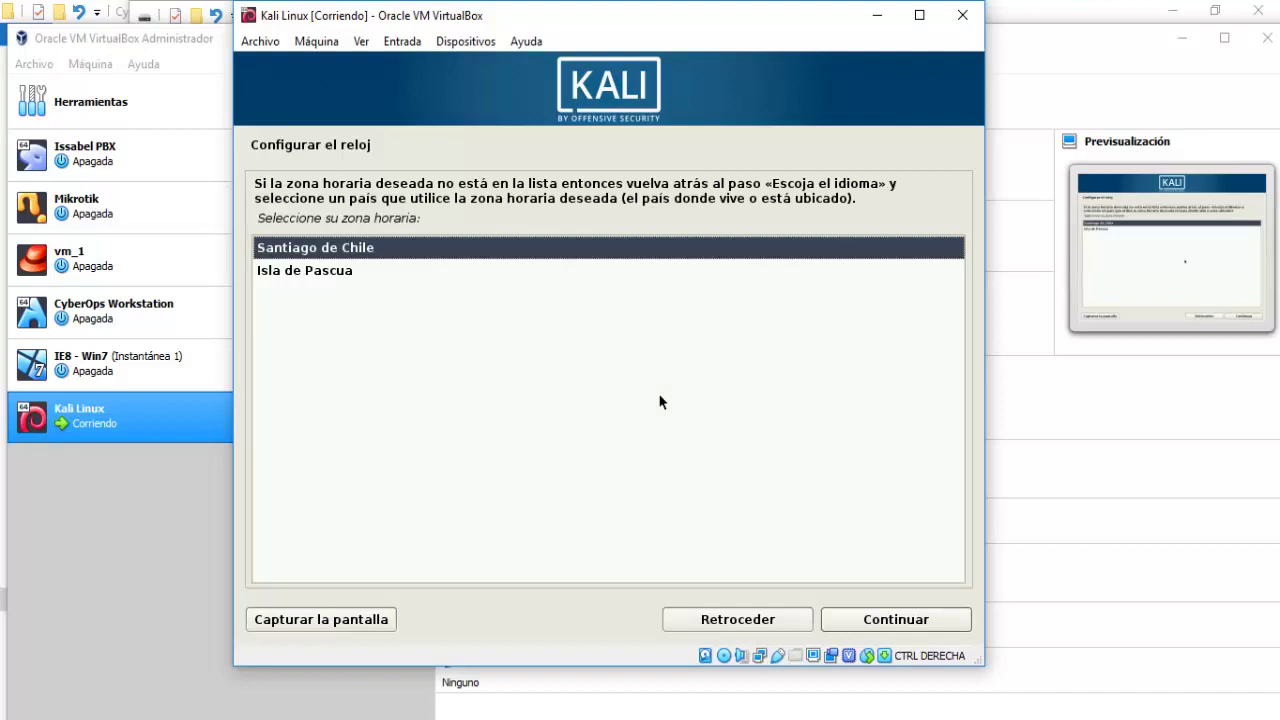
Keep Santiago de Chile as the time zone and continue.
{"action": "left_click", "coordinate": [897, 625]}
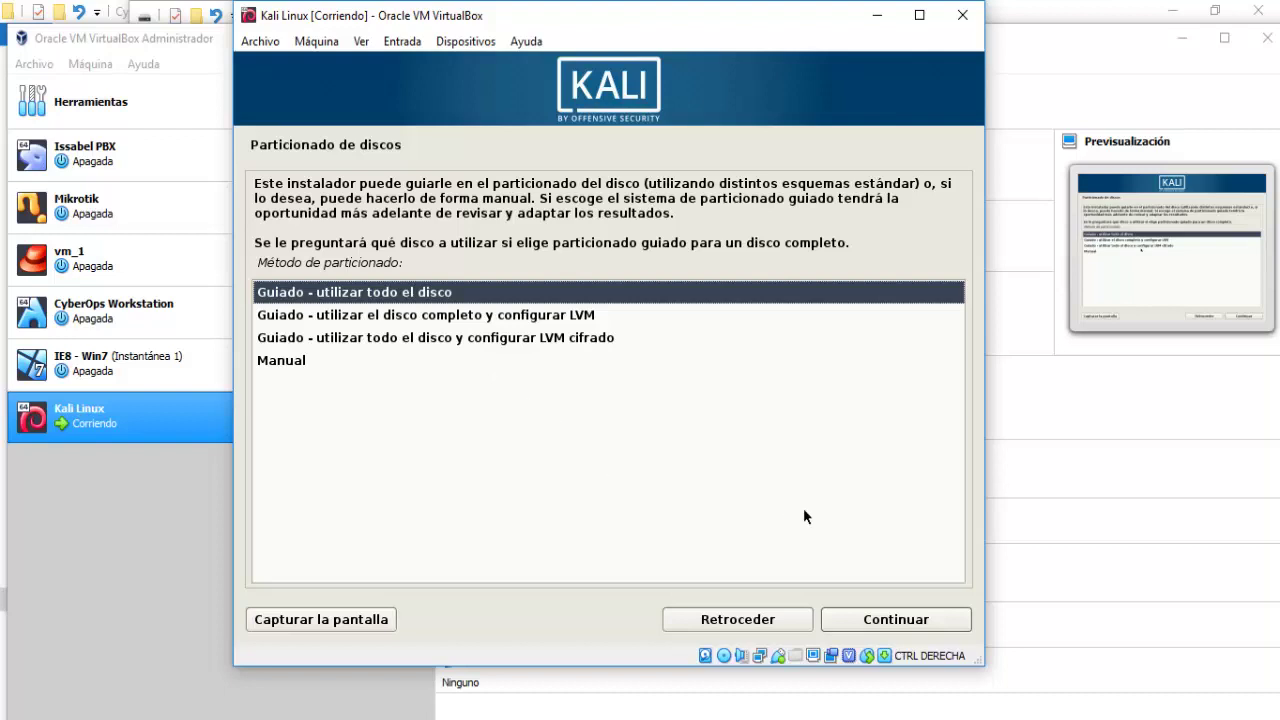
Guided-partition the whole 35.6 GB VBOX disk with all files in one partition and write the changes.
{"action": "left_click", "coordinate": [938, 619]}
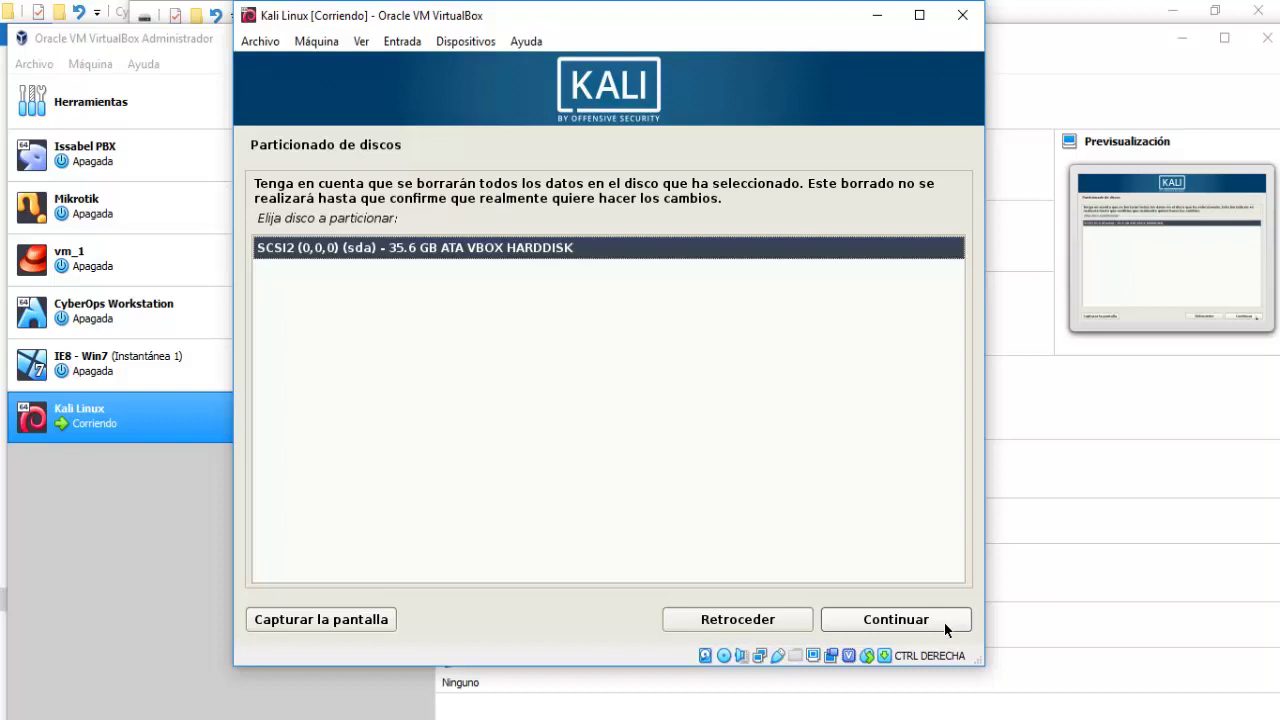
{"action": "left_click", "coordinate": [944, 622]}
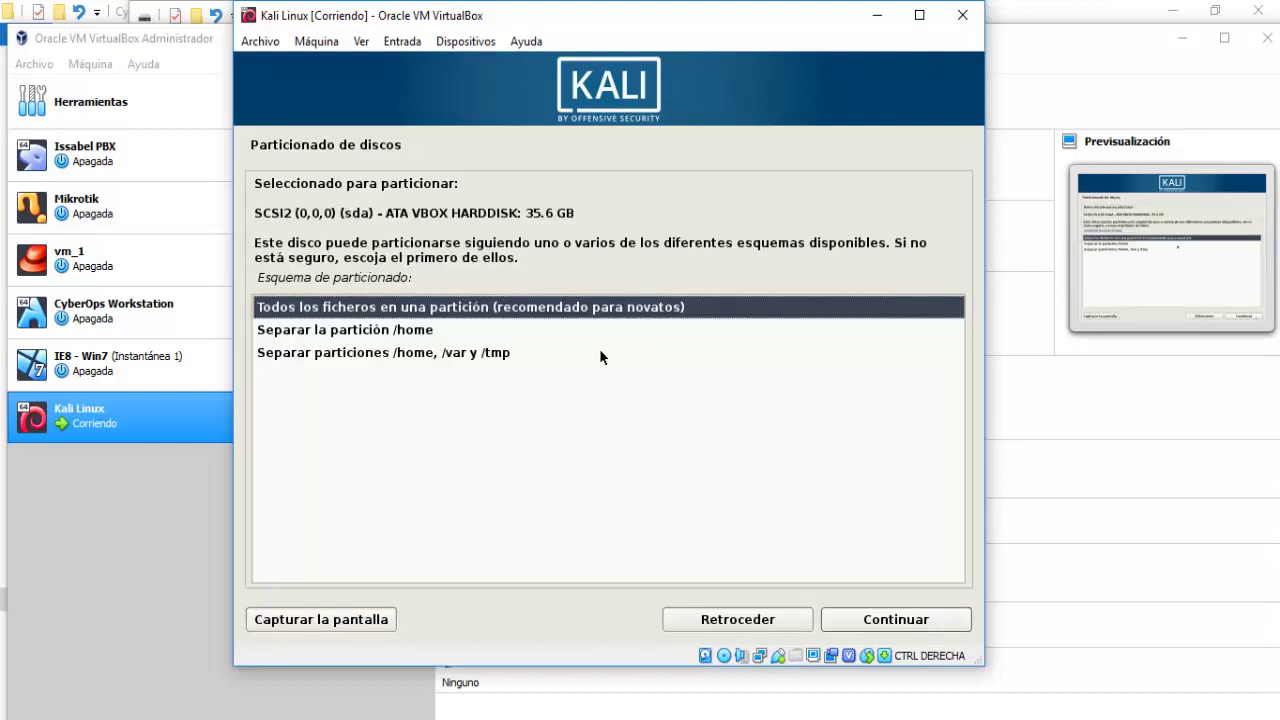
{"action": "left_click", "coordinate": [885, 617]}
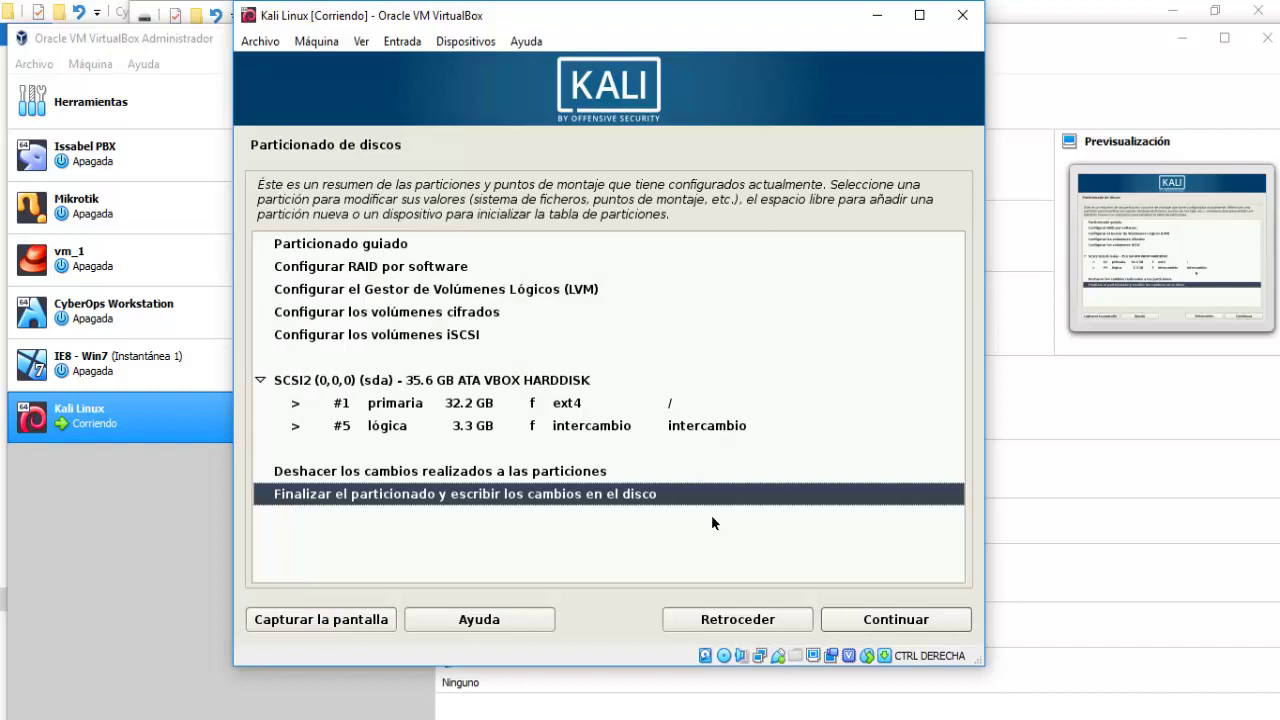
{"action": "left_click", "coordinate": [897, 622]}
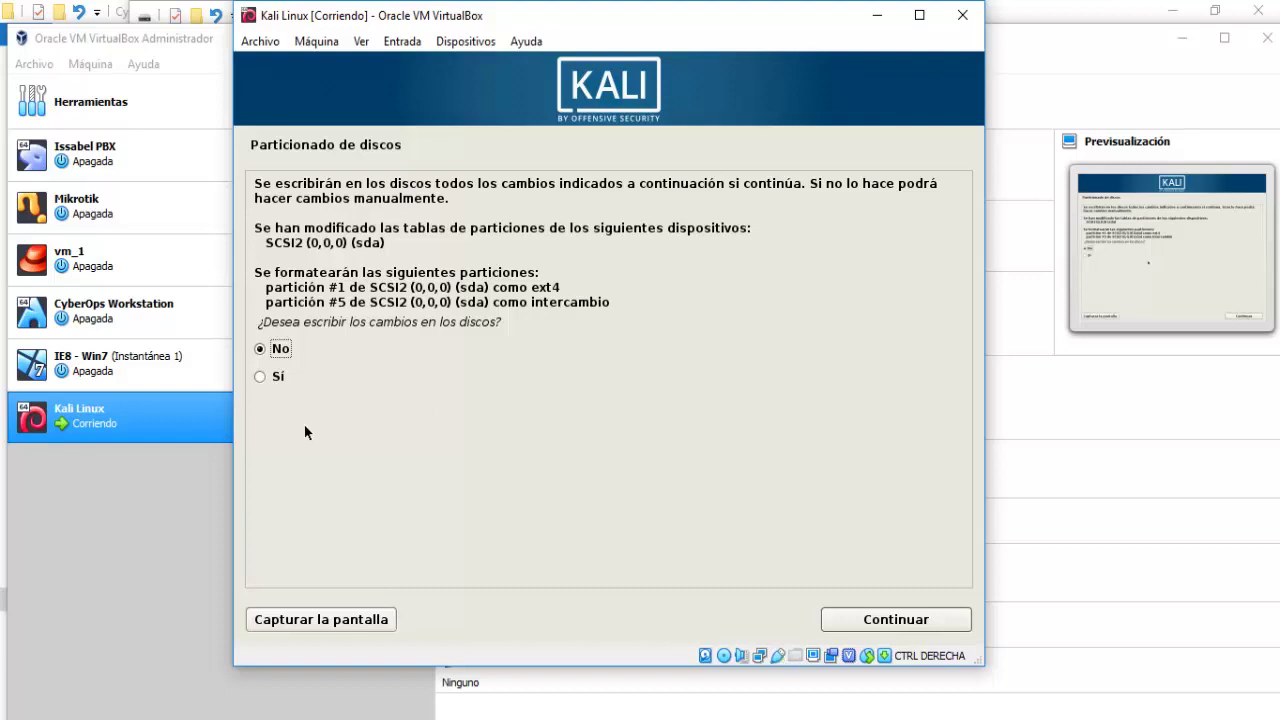
{"action": "left_click", "coordinate": [280, 375]}
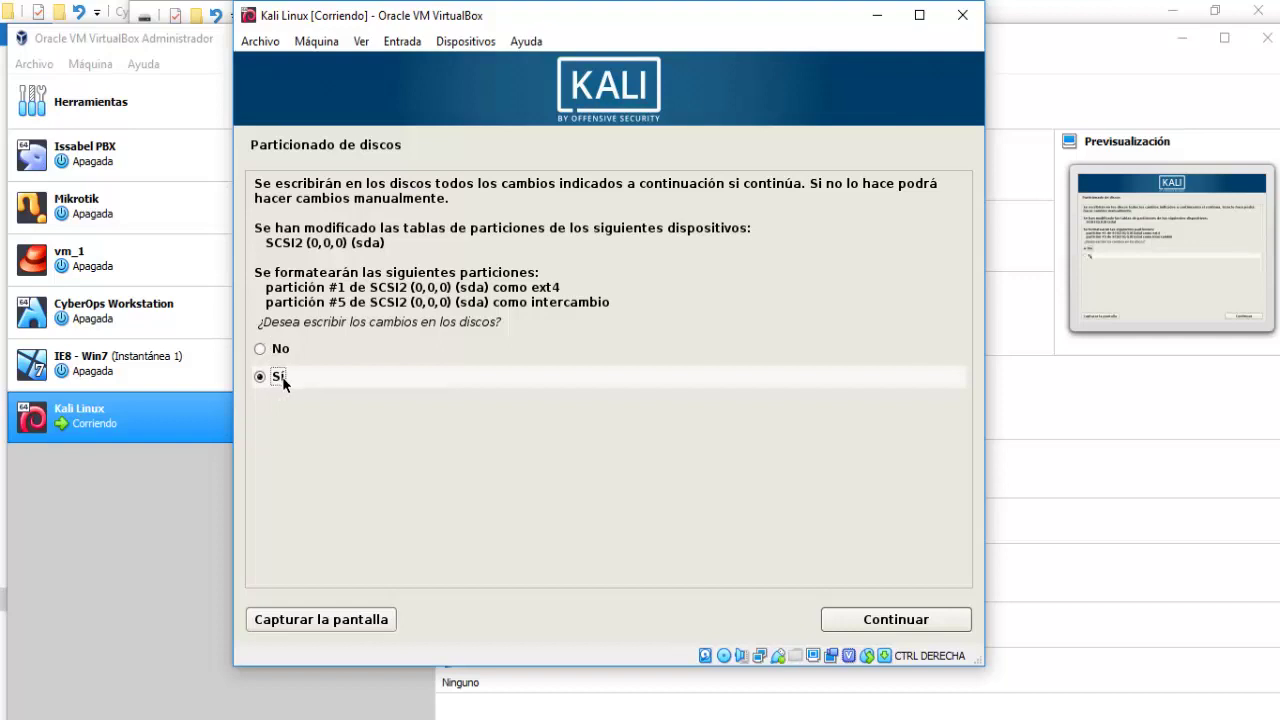
{"action": "left_click", "coordinate": [914, 619]}
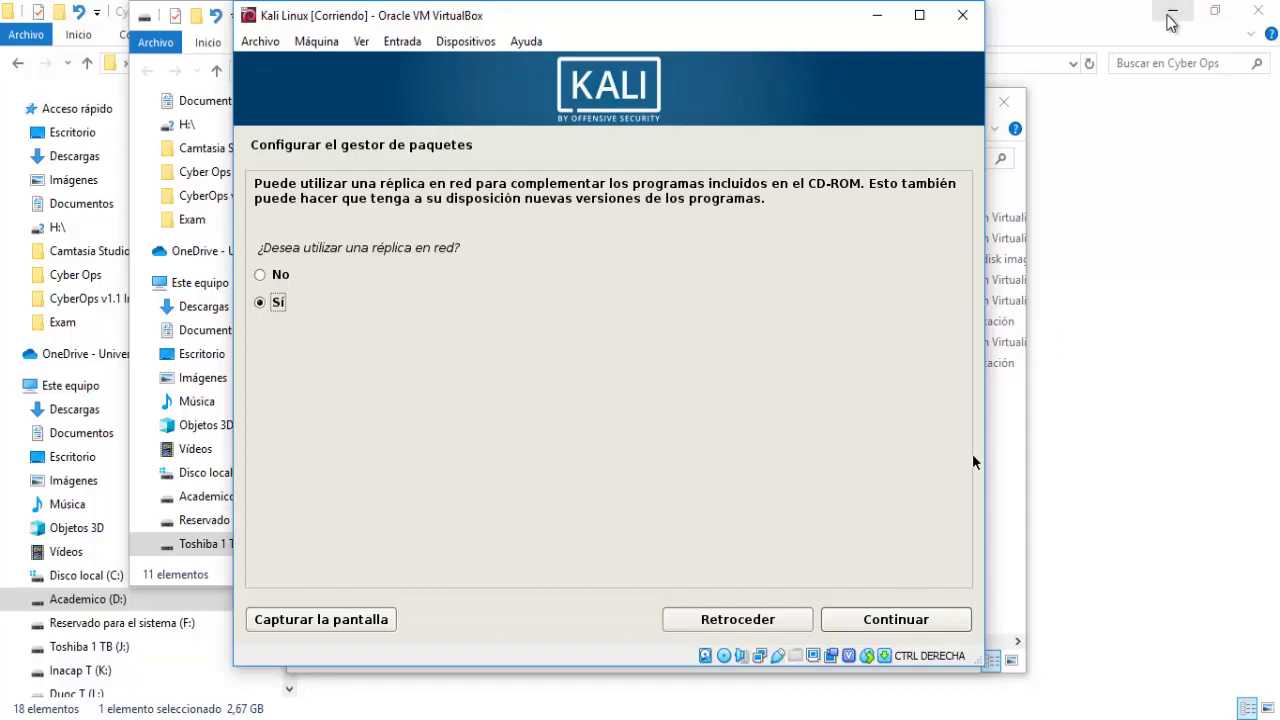
Minimize the File Explorer windows, reposition the Kali VM window, and choose No for the network mirror.
{"action": "left_click", "coordinate": [1170, 22]}
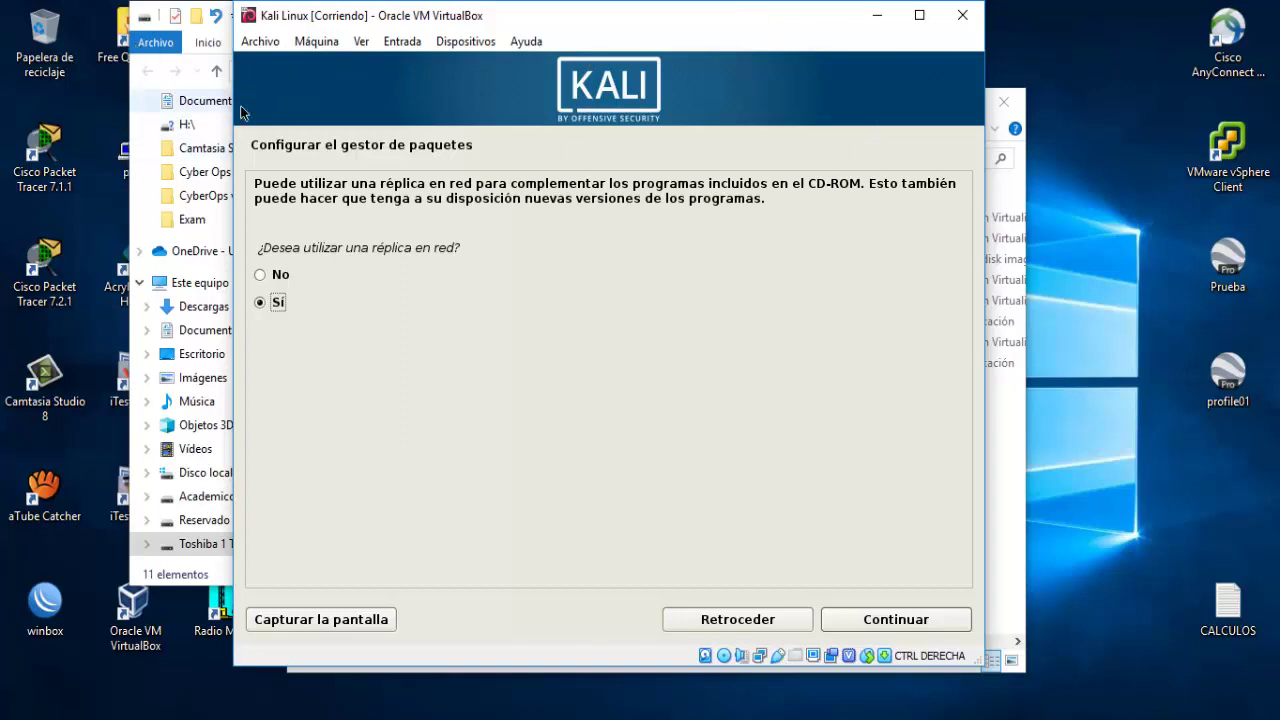
{"action": "left_click_drag", "start_coordinate": [536, 15], "coordinate": [467, 50]}
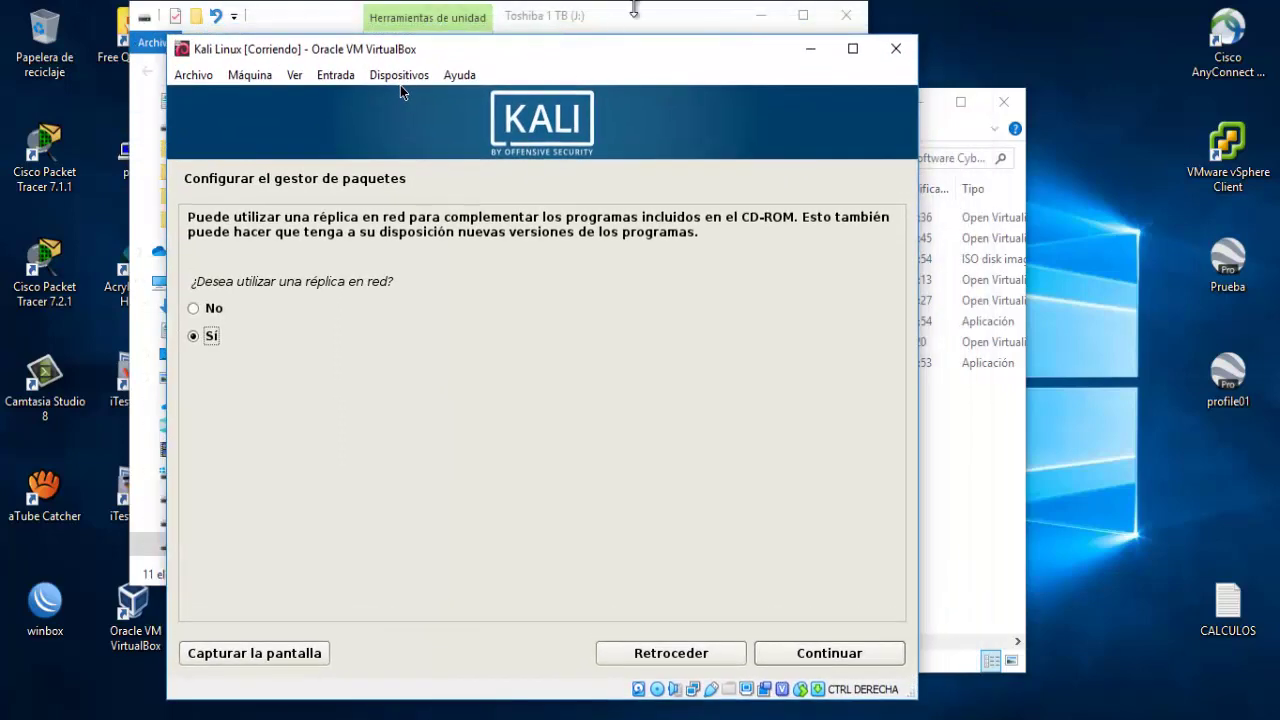
{"action": "left_click", "coordinate": [762, 15]}
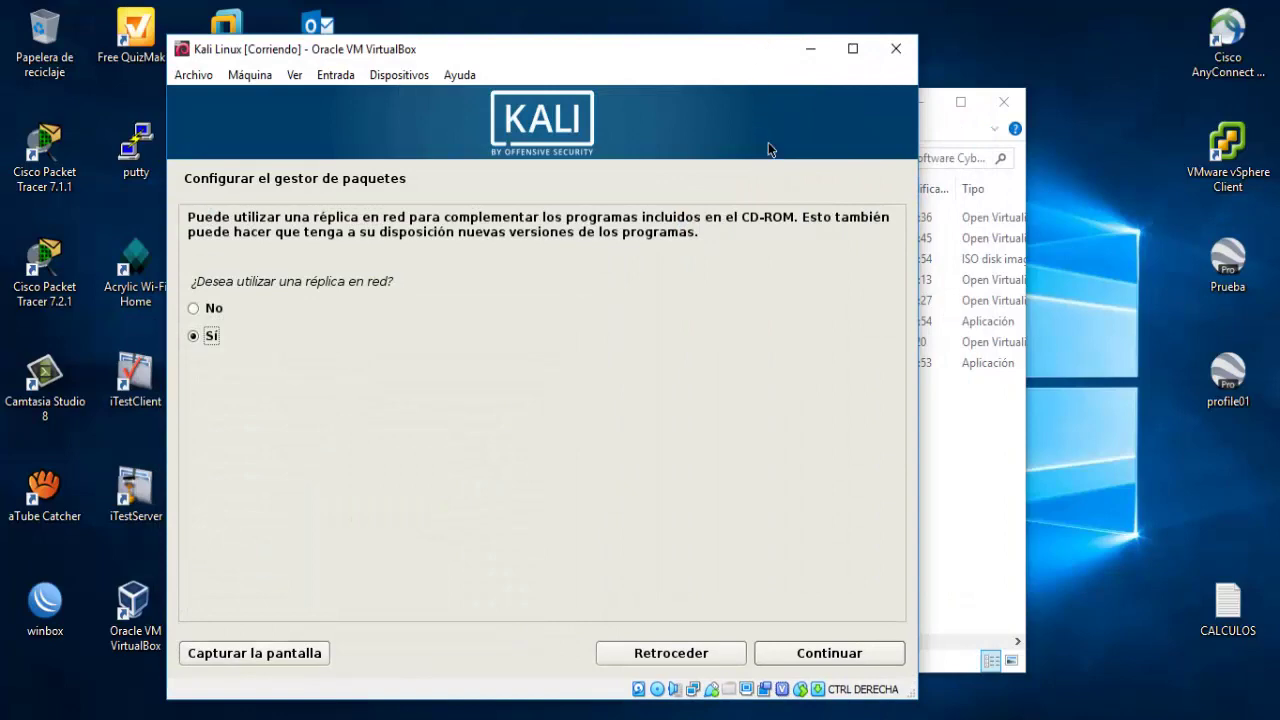
{"action": "left_click", "coordinate": [926, 102]}
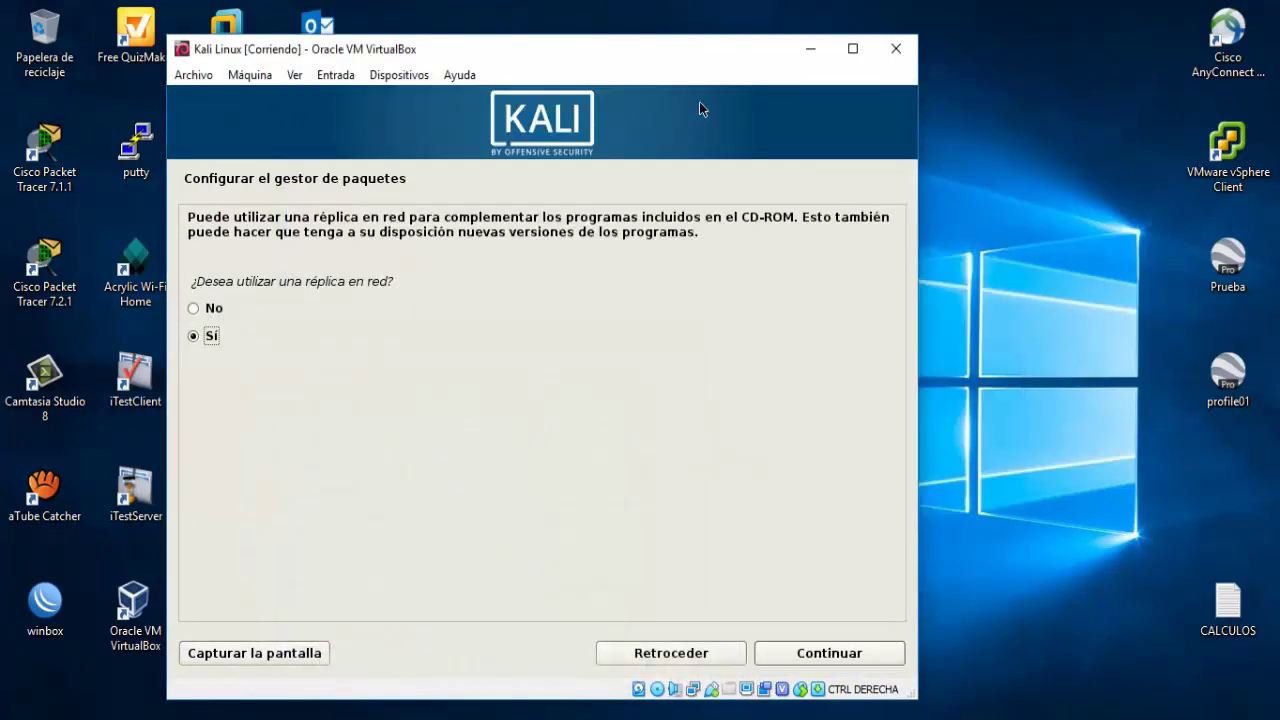
{"action": "left_click_drag", "start_coordinate": [692, 58], "coordinate": [707, 33]}
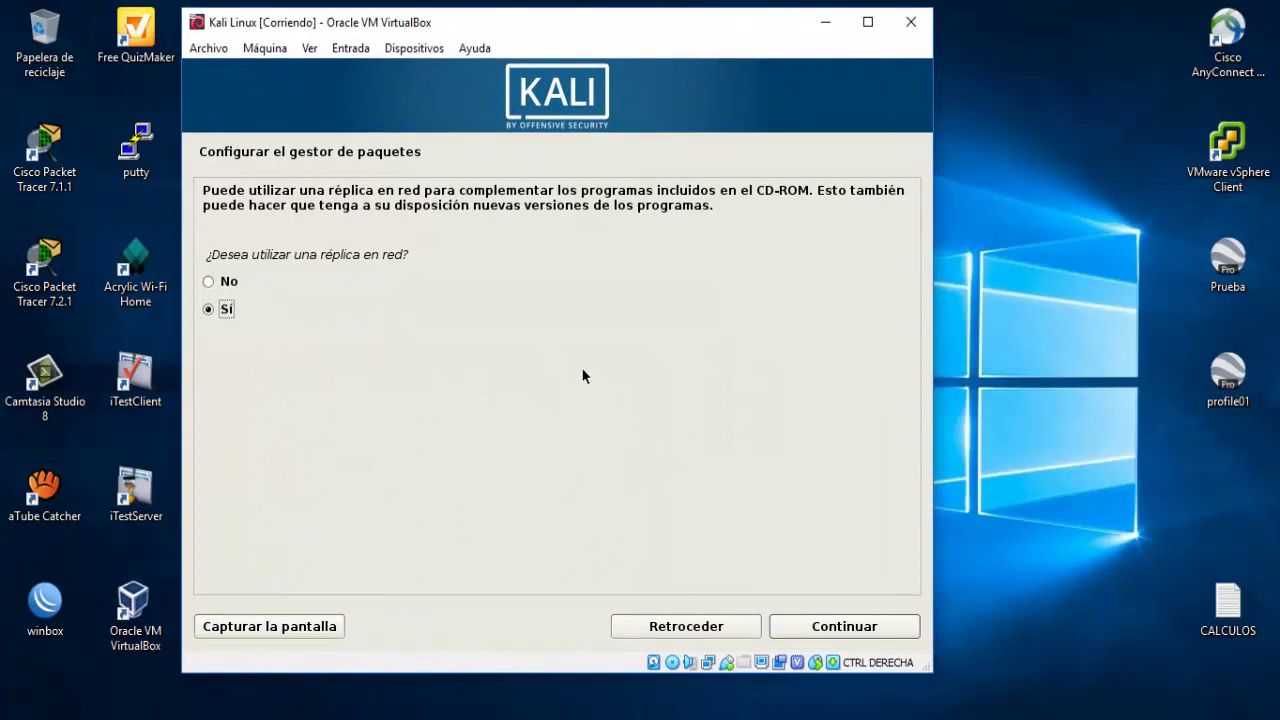
{"action": "left_click", "coordinate": [237, 282]}
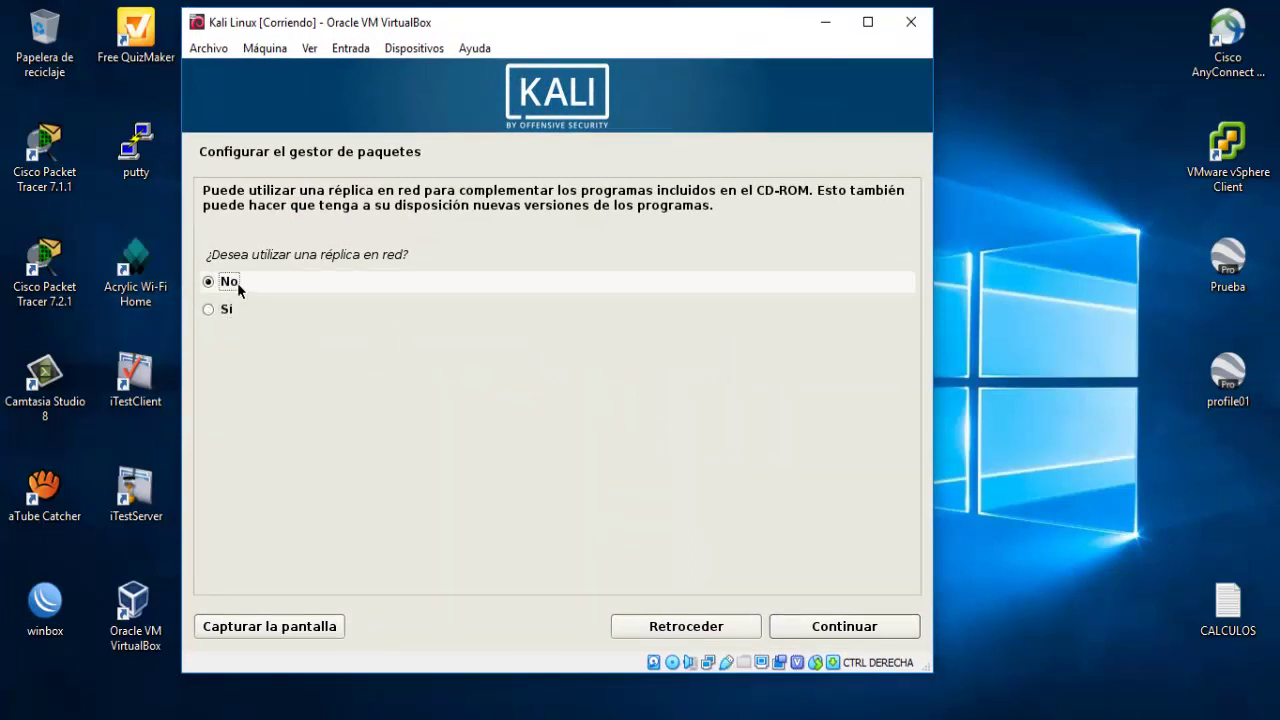
{"action": "left_click", "coordinate": [875, 632]}
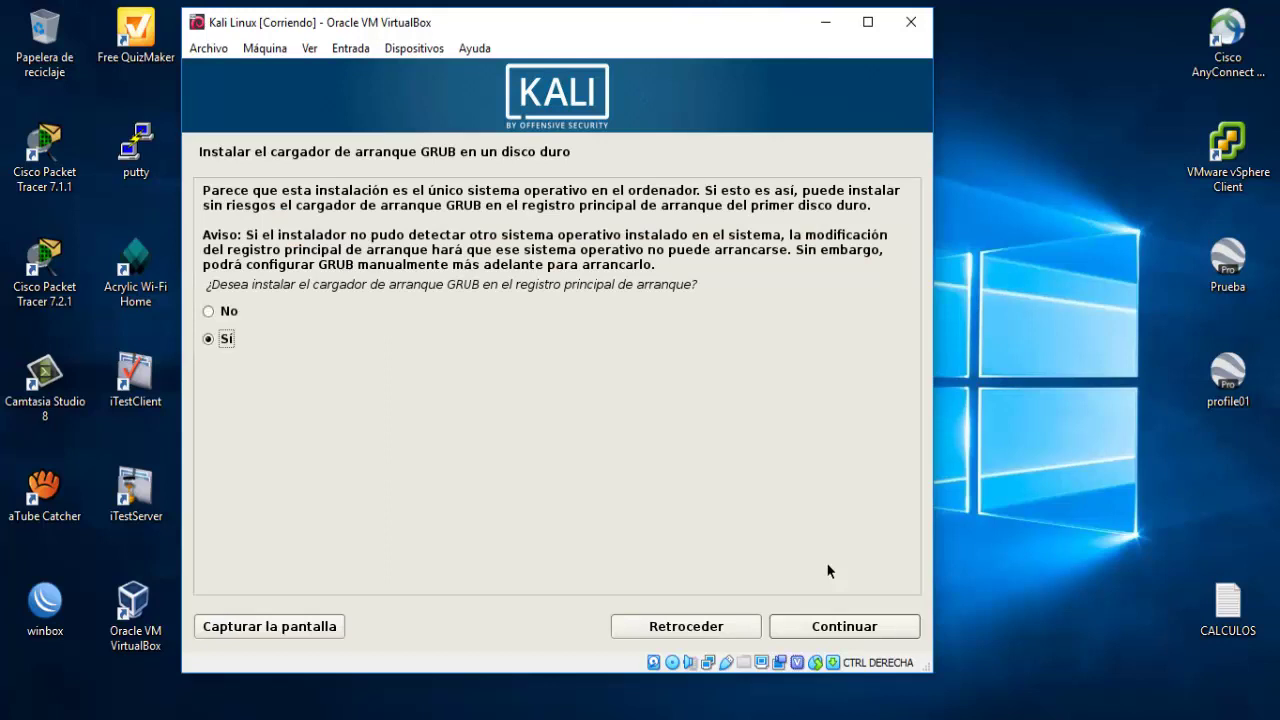
Install GRUB in the master boot record on /dev/sda and acknowledge the completed installation.
{"action": "left_click", "coordinate": [876, 625]}
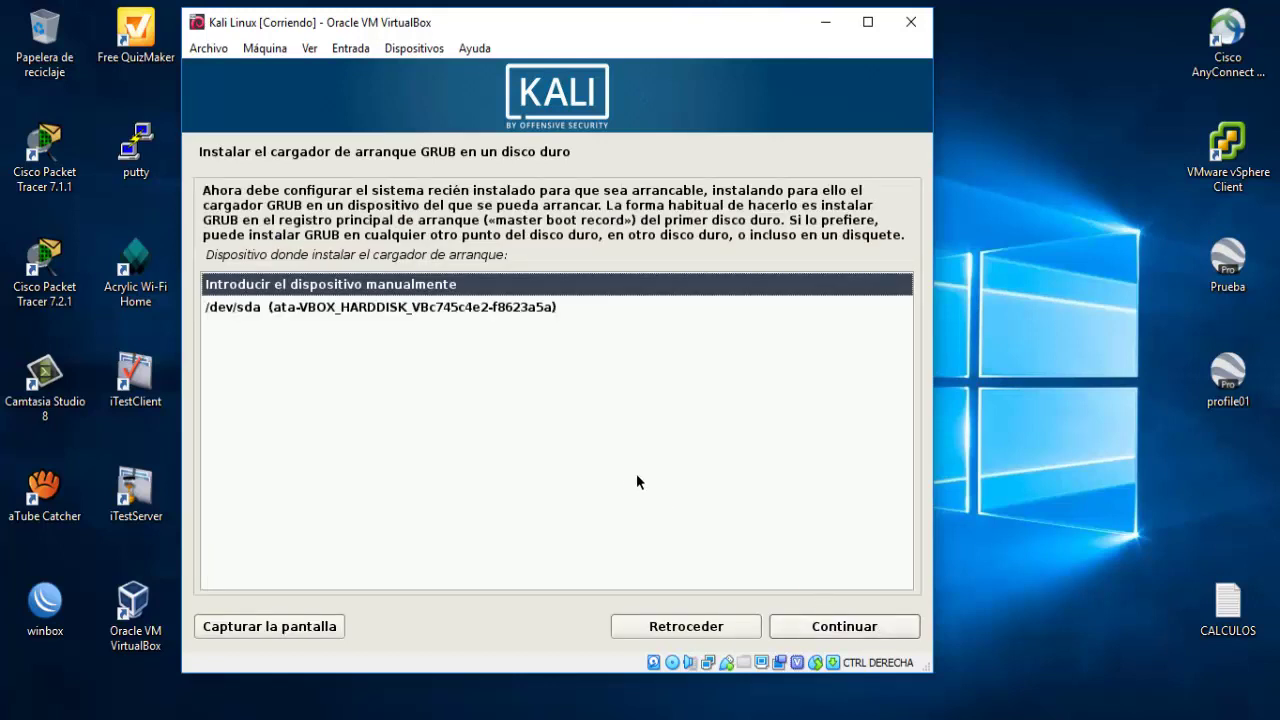
{"action": "left_click", "coordinate": [479, 310]}
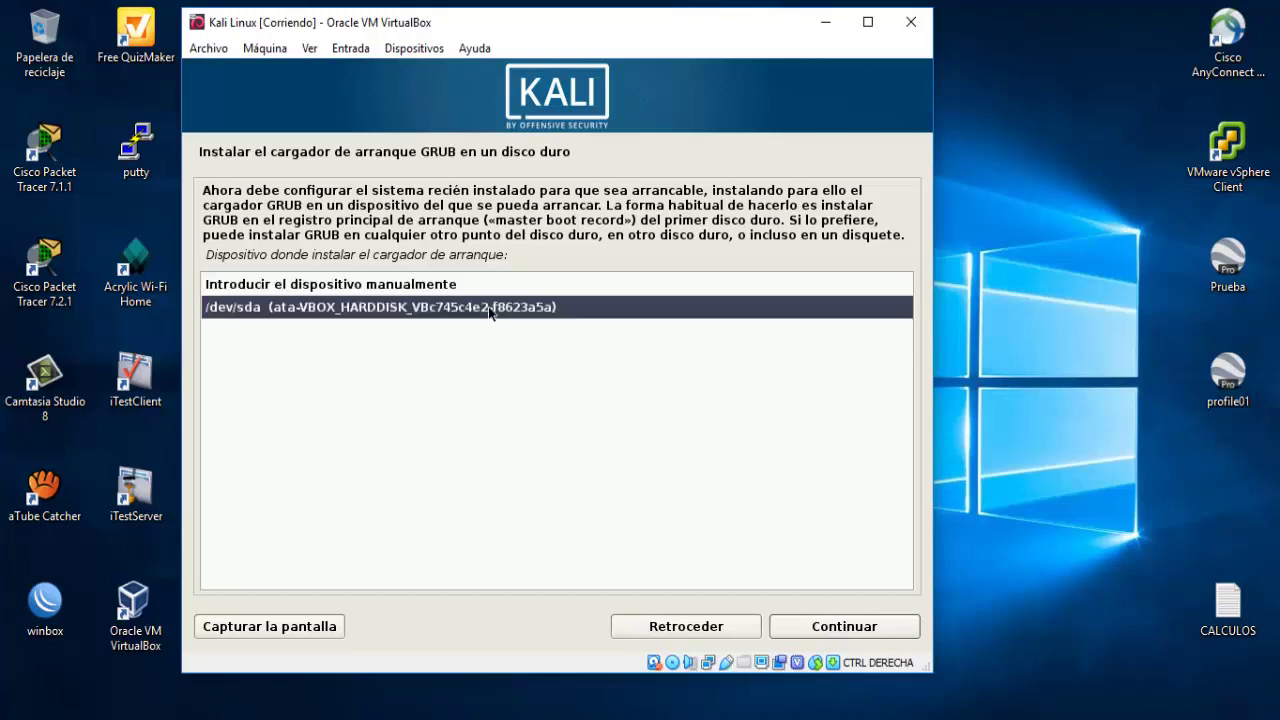
{"action": "left_click", "coordinate": [844, 626]}
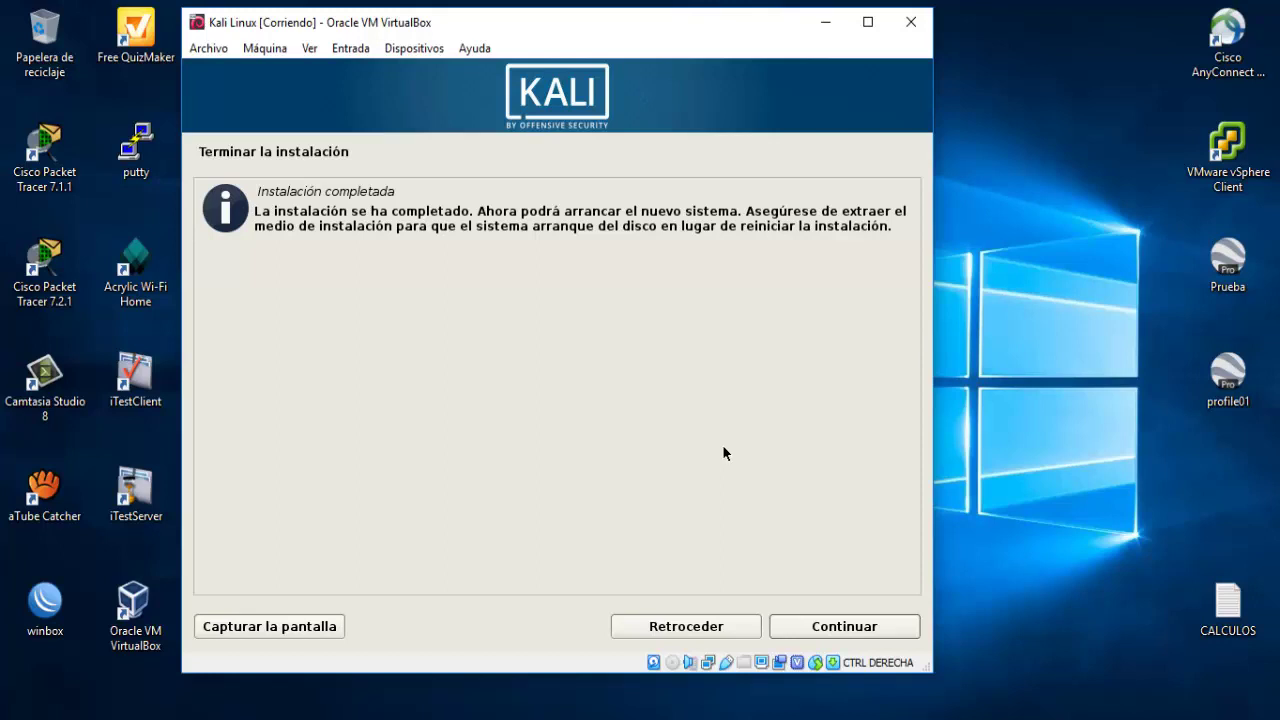
{"action": "left_click", "coordinate": [851, 630]}
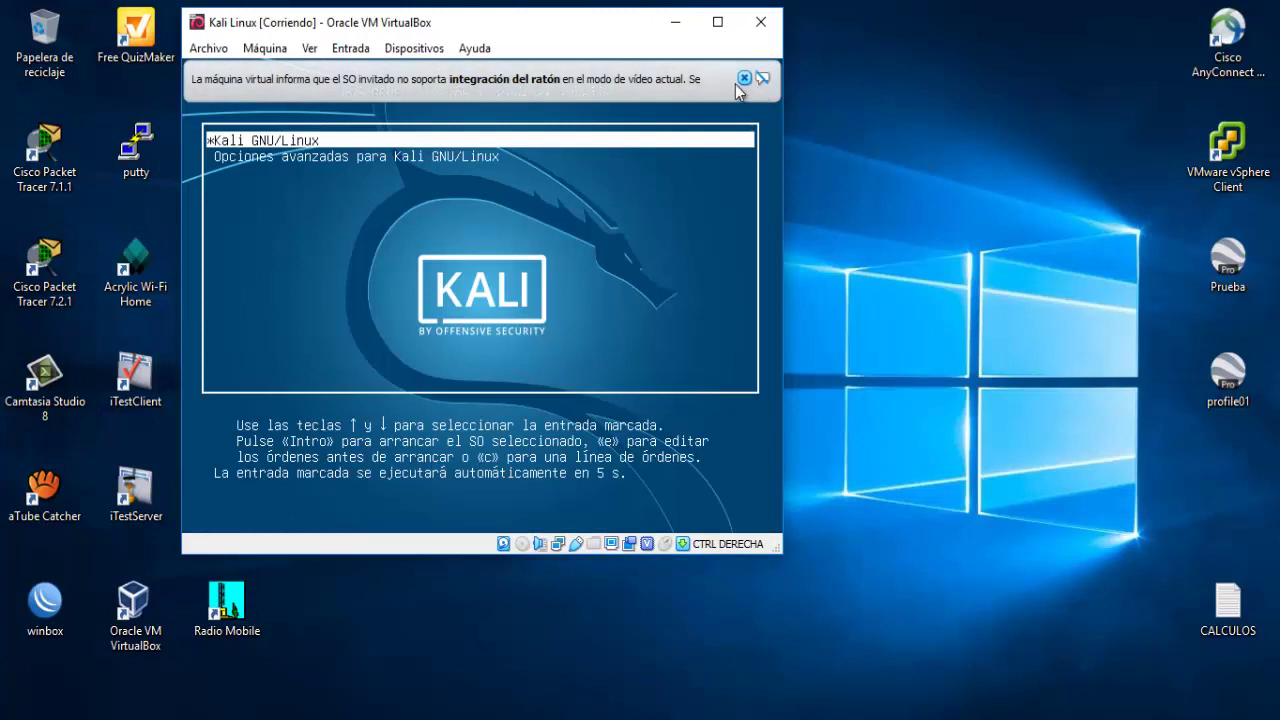
Close the mouse-integration notice while Kali GNU/Linux boots from GRUB.
{"action": "left_click", "coordinate": [744, 78]}
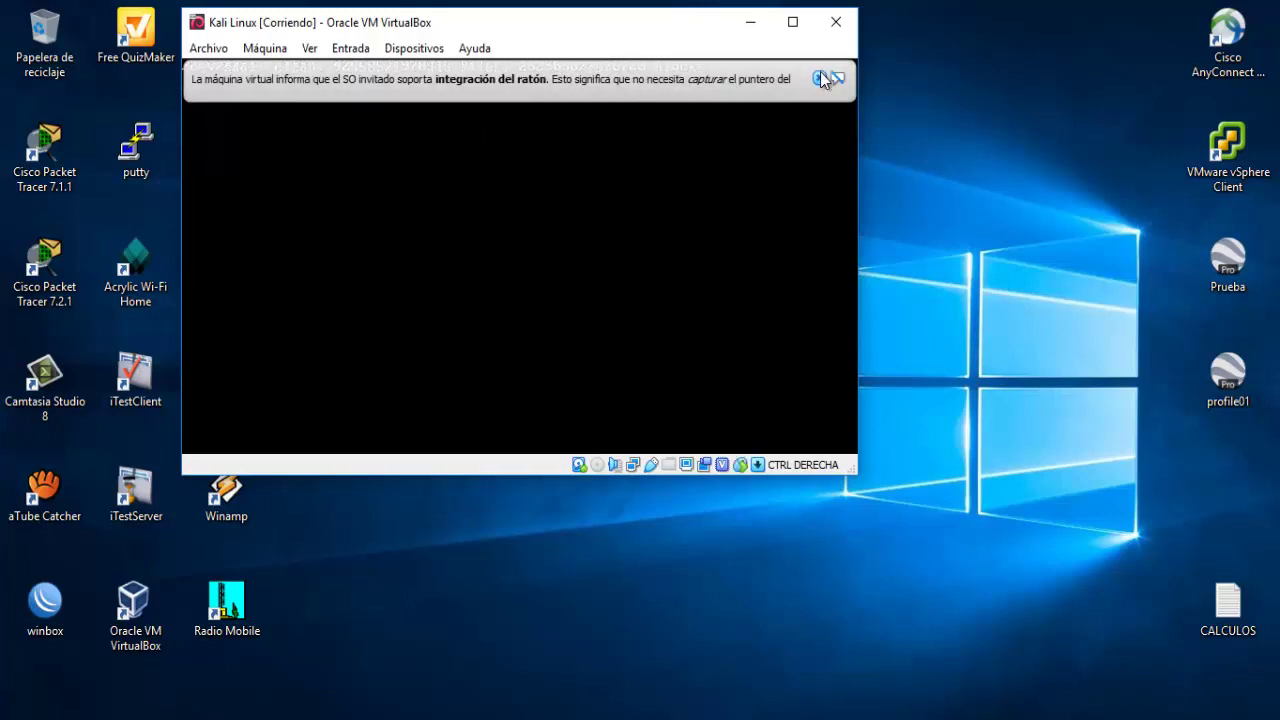
Dismiss the second mouse-integration notice and sign in to Kali as root with the root password.
{"action": "left_click", "coordinate": [820, 71]}
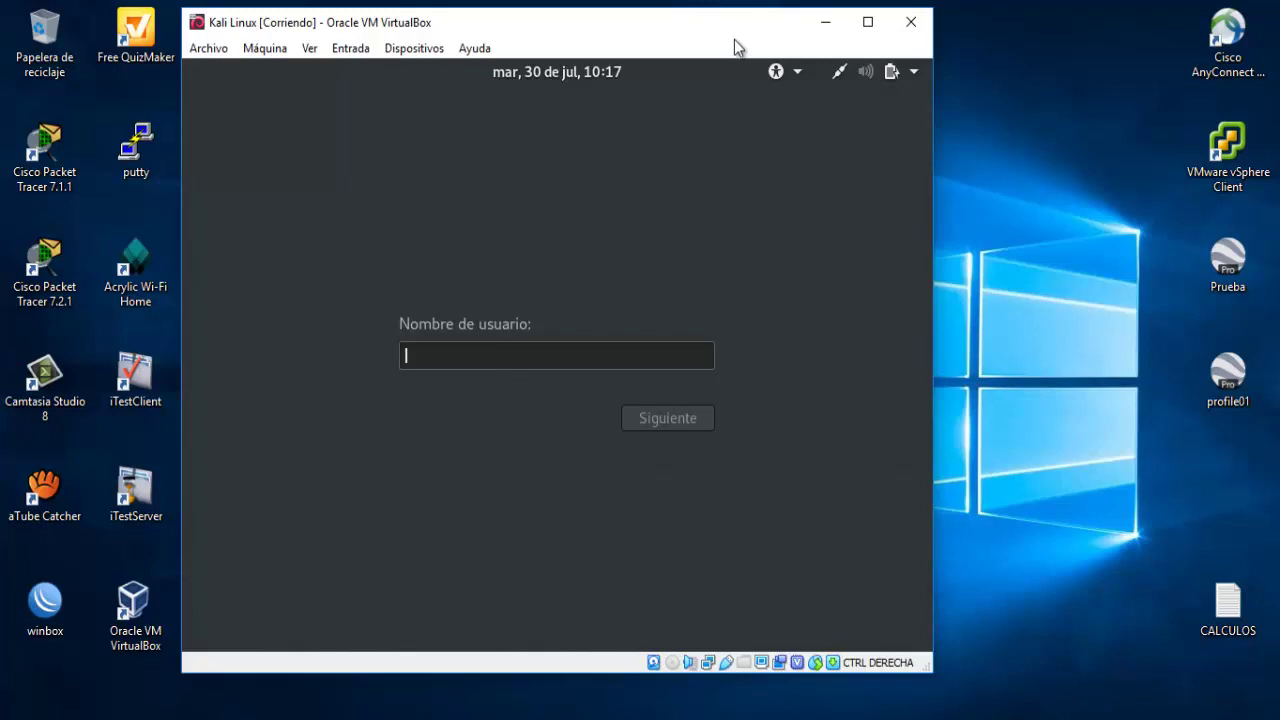
{"action": "type", "text": "root"}
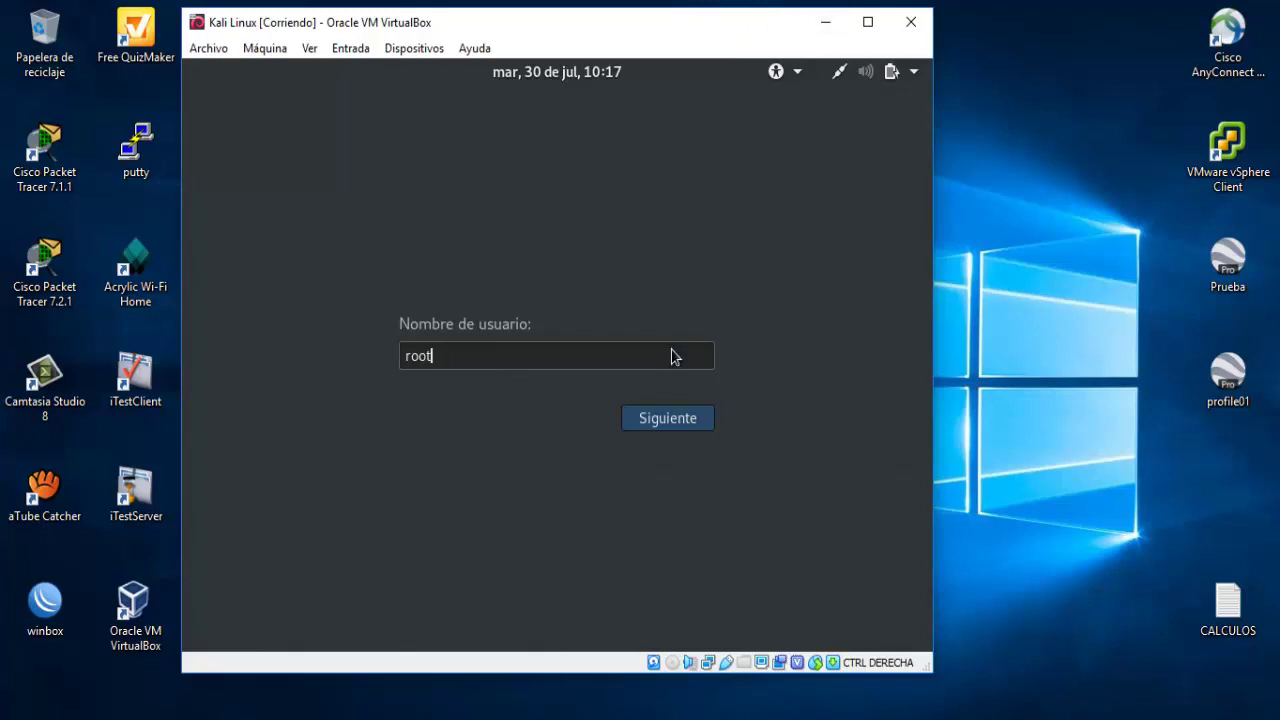
{"action": "left_click", "coordinate": [663, 422]}
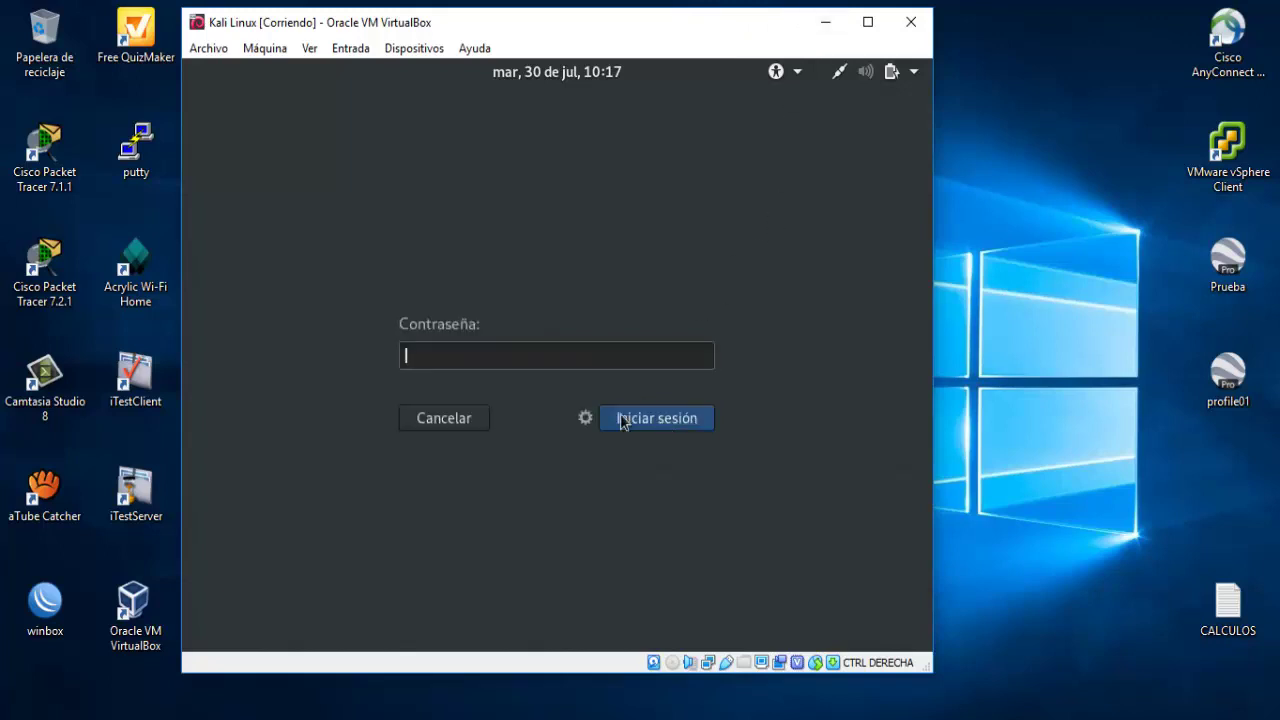
{"action": "type", "text": "toor"}
{"action": "left_click", "coordinate": [621, 421]}
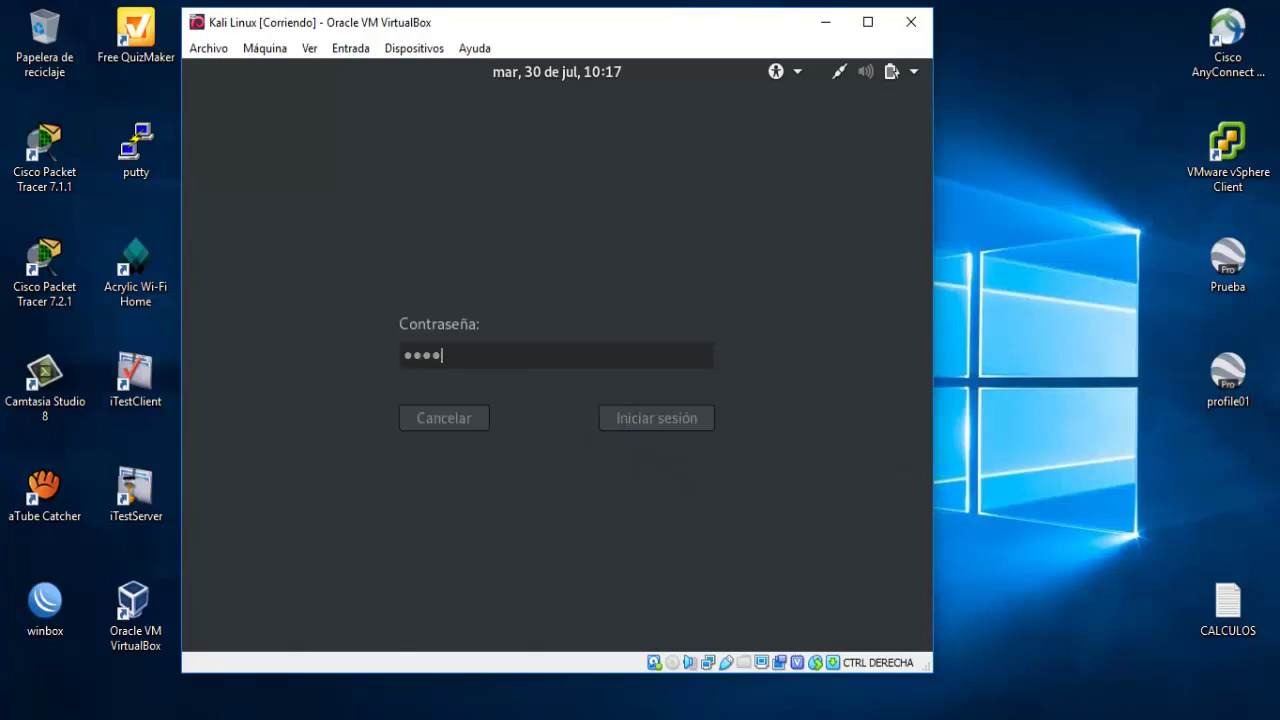